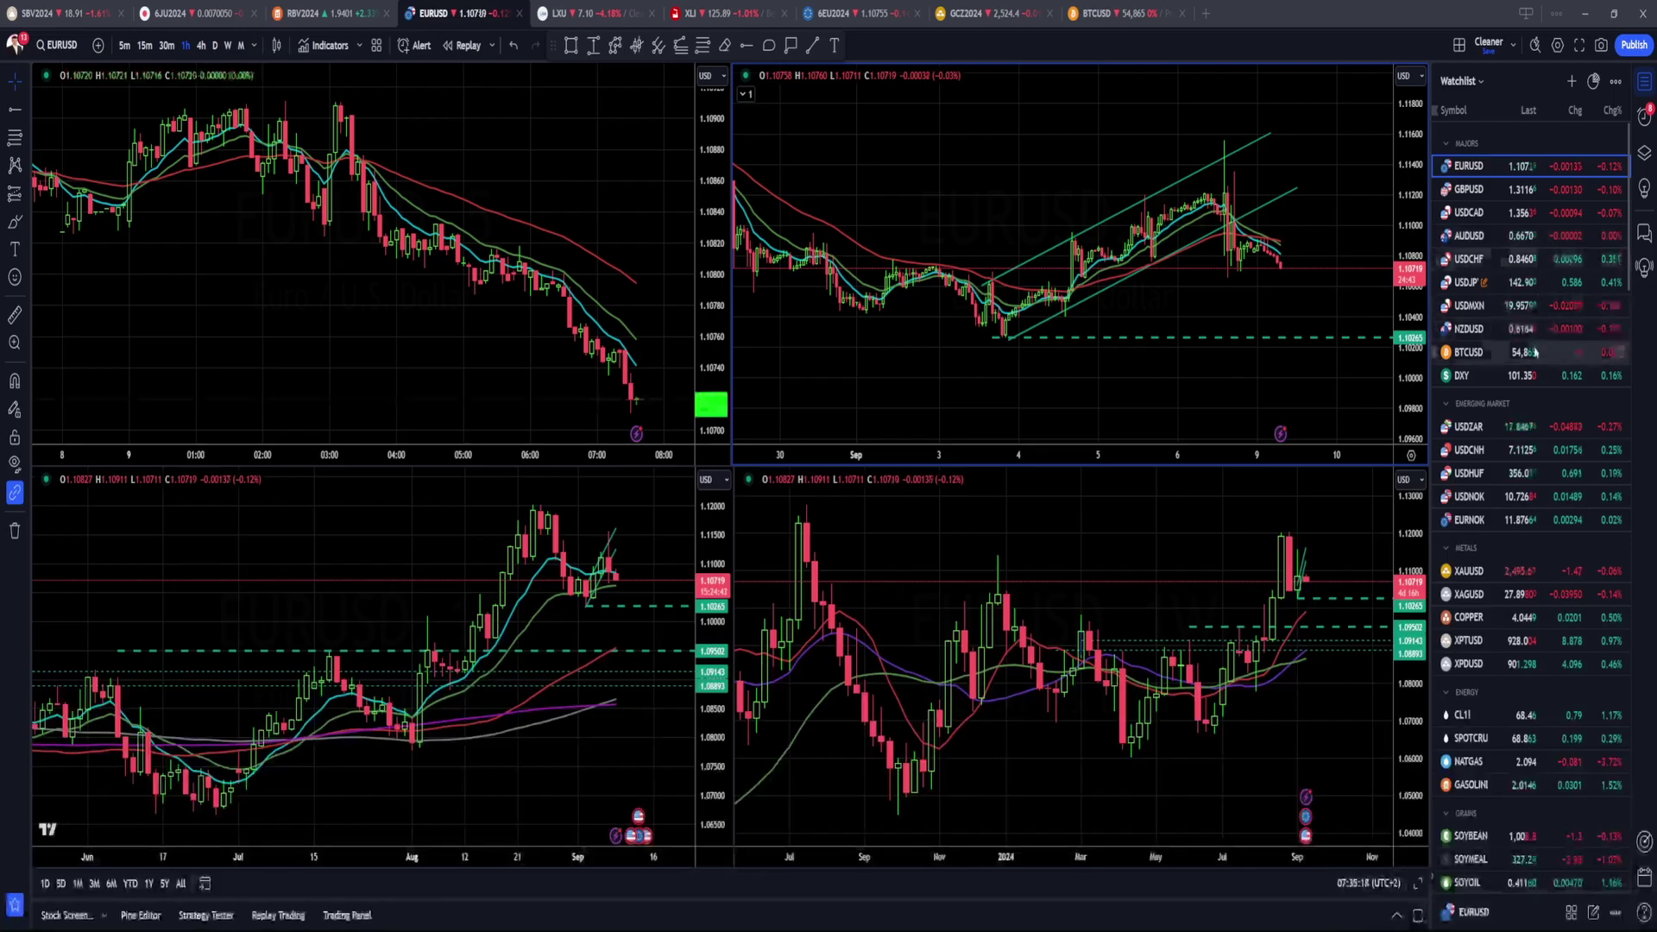
Step: Draw a projected price path on the EURUSD hourly chart from the latest candle down to about 1.0970, with a small bounce and second dip
{"action": "scroll", "coordinate": [1525, 549], "scroll_direction": "down", "scroll_amount": 3}
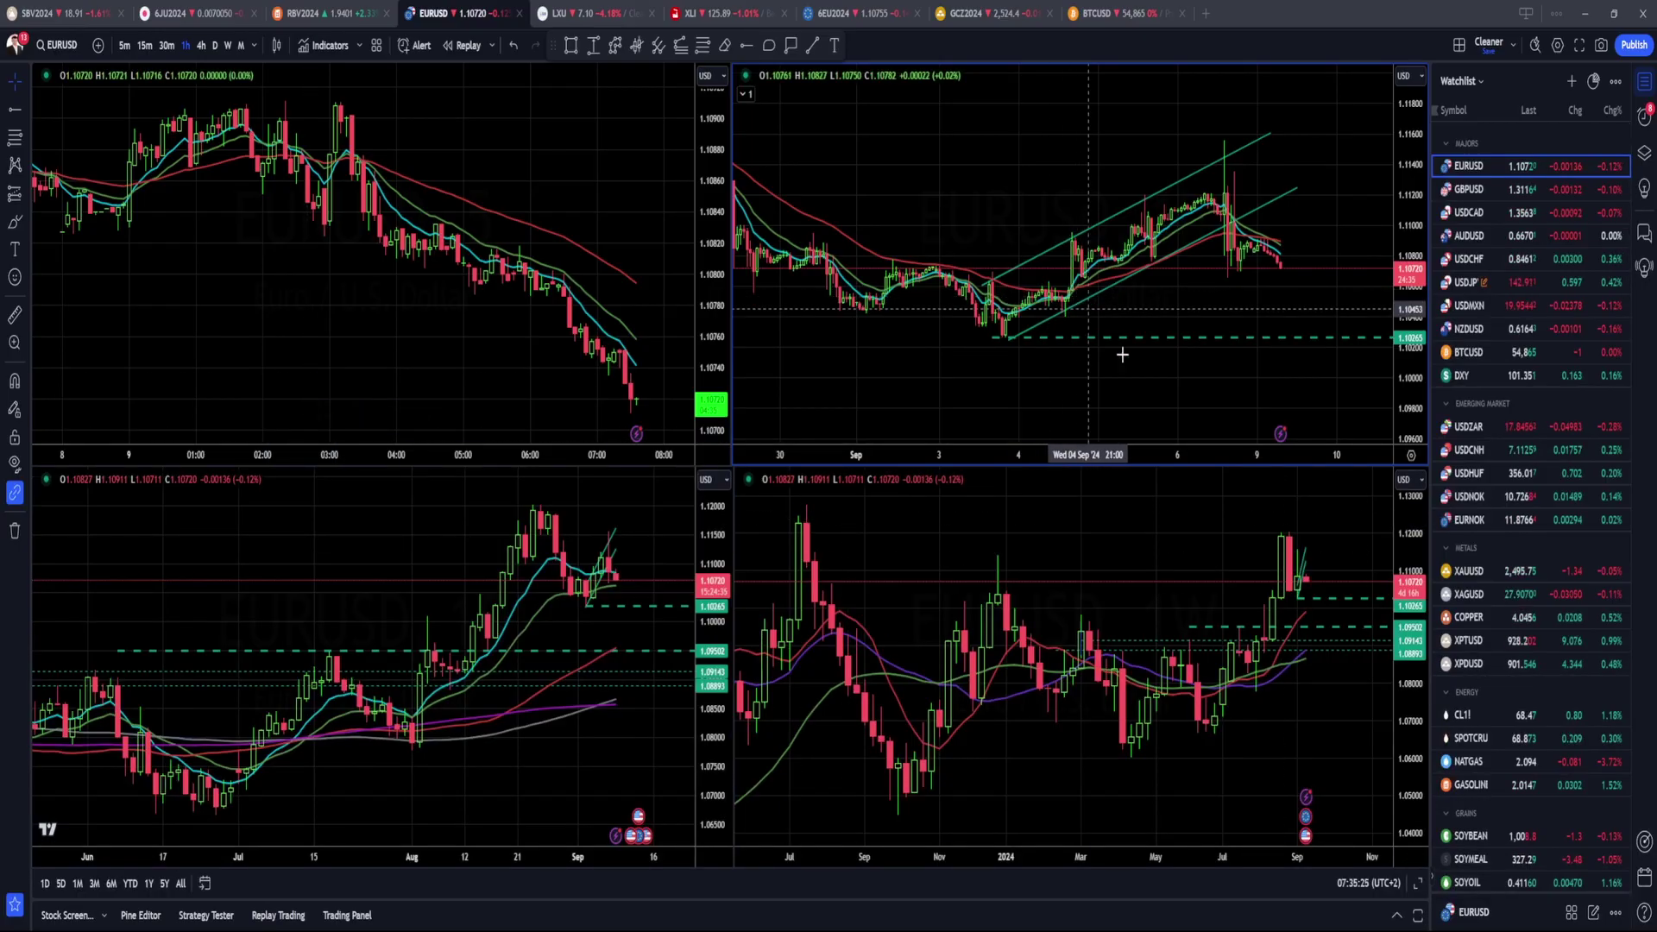
{"action": "scroll", "coordinate": [1290, 576], "scroll_direction": "up", "scroll_amount": 3}
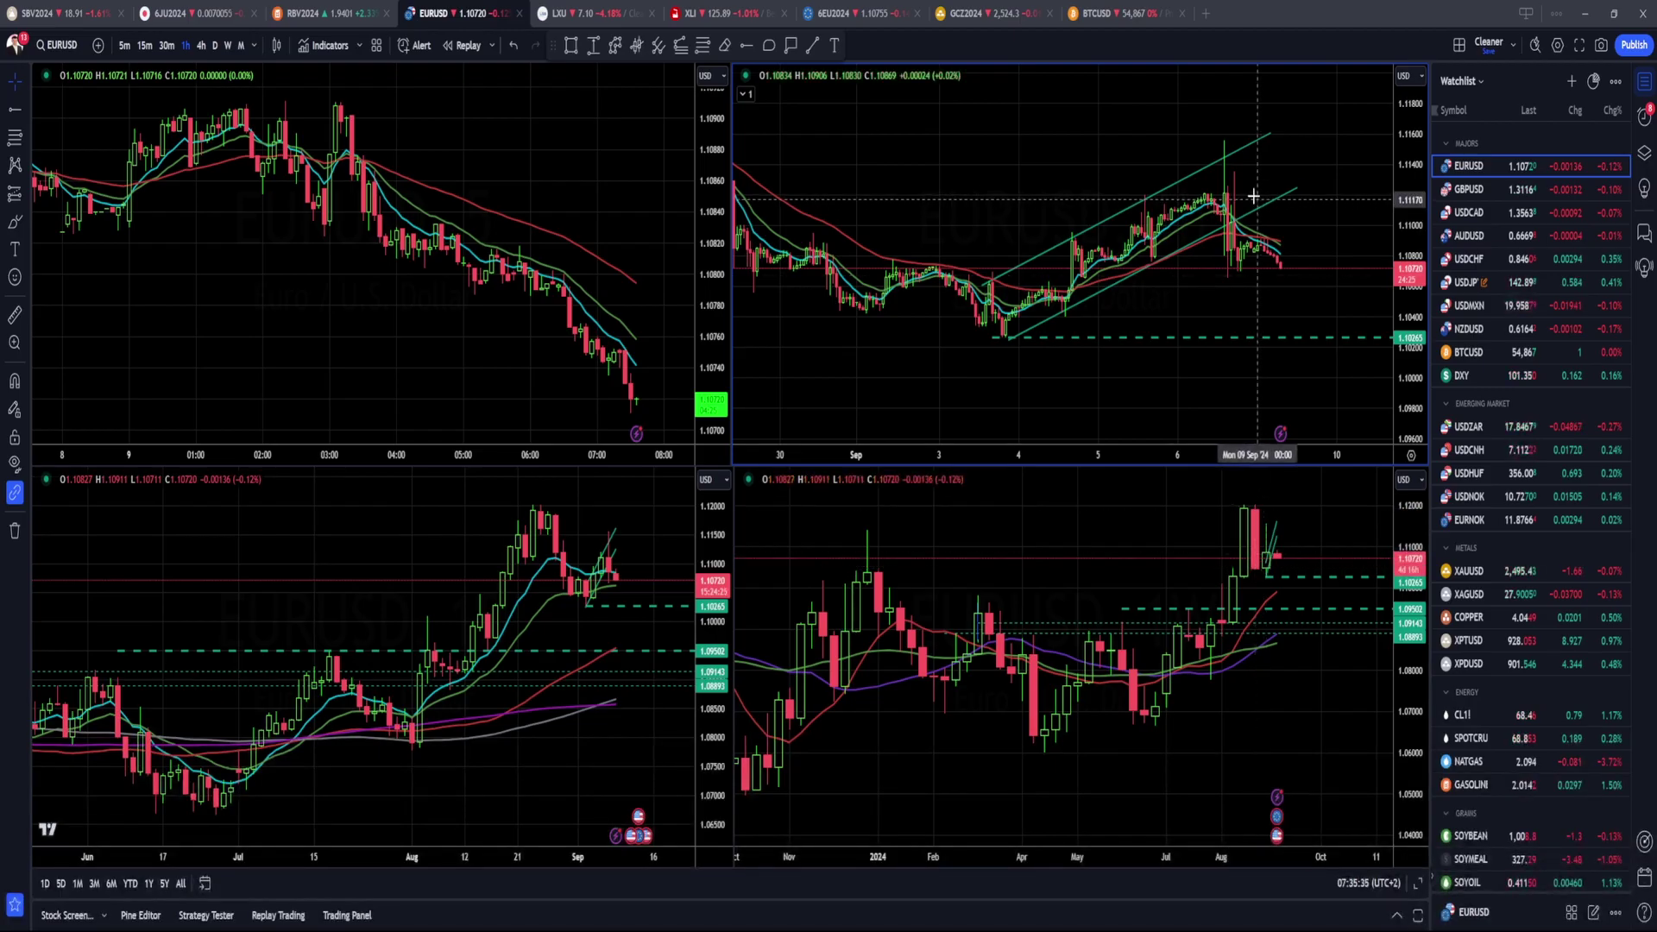
{"action": "left_click", "coordinate": [615, 47]}
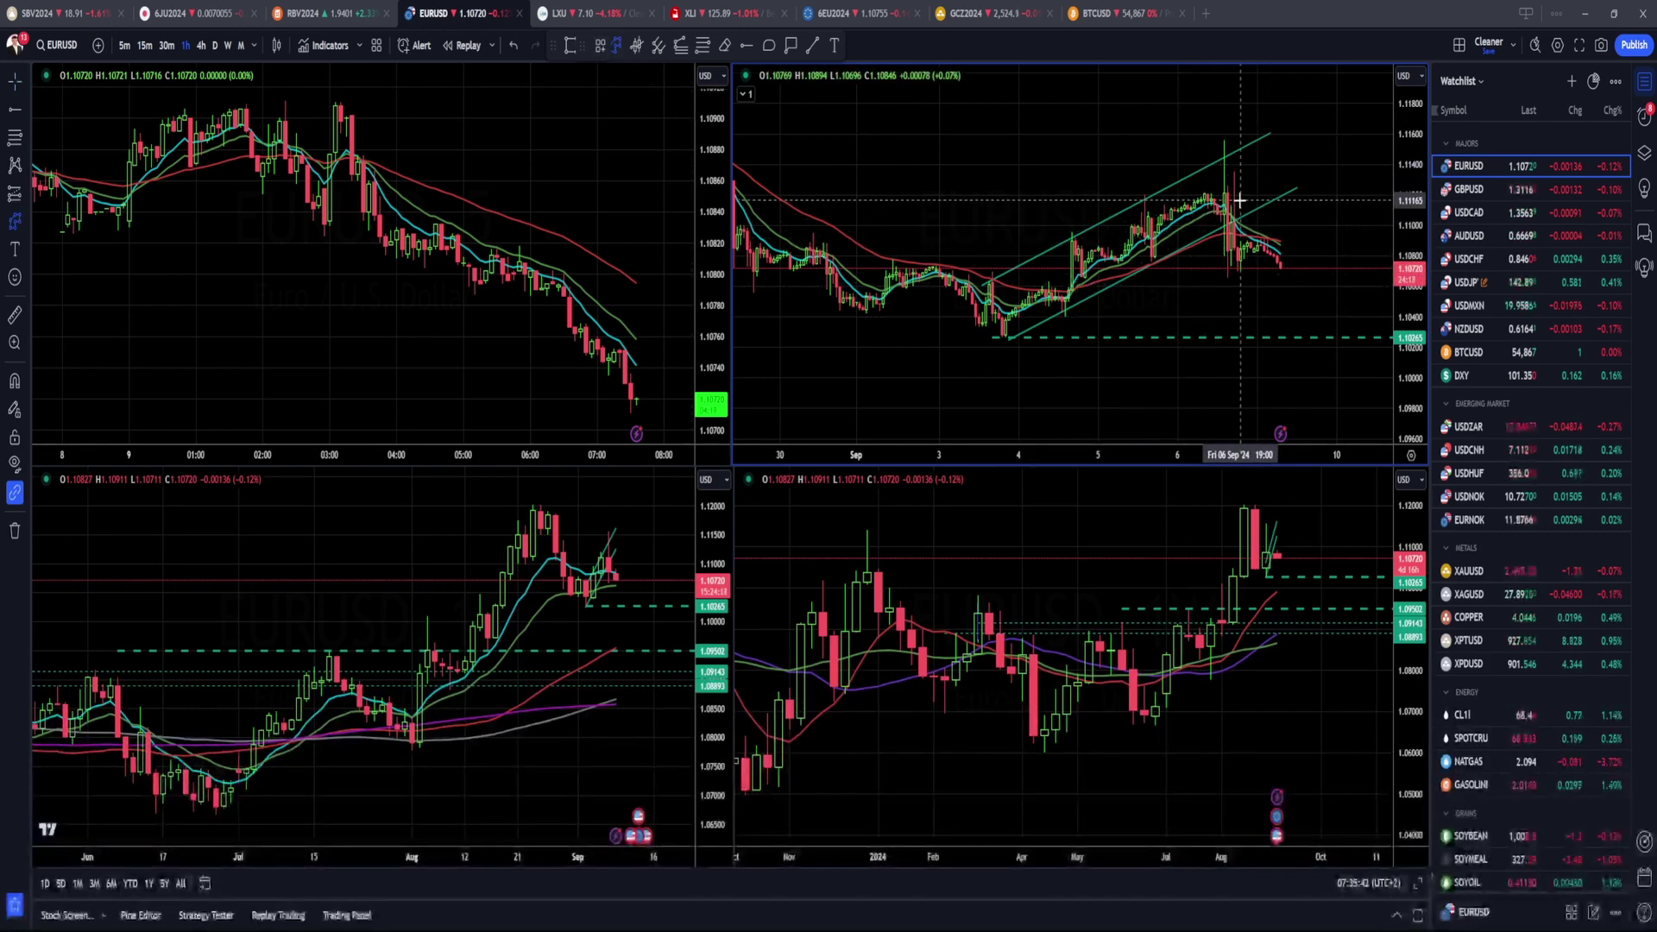
{"action": "left_click", "coordinate": [1287, 266]}
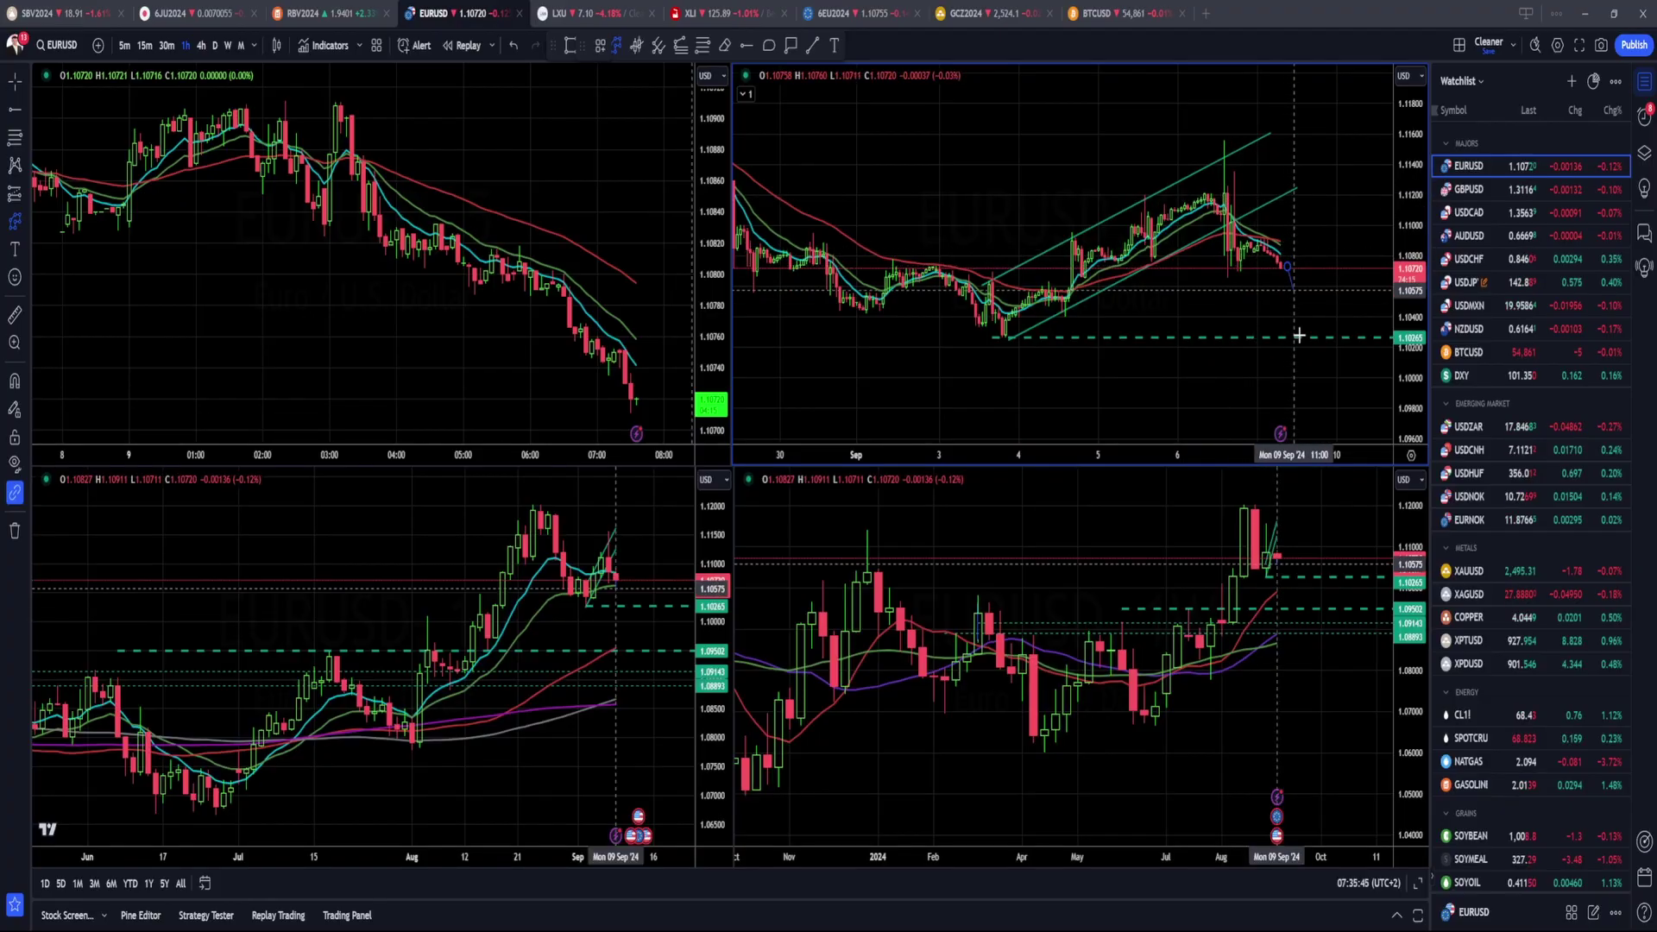
{"action": "left_click", "coordinate": [1336, 425]}
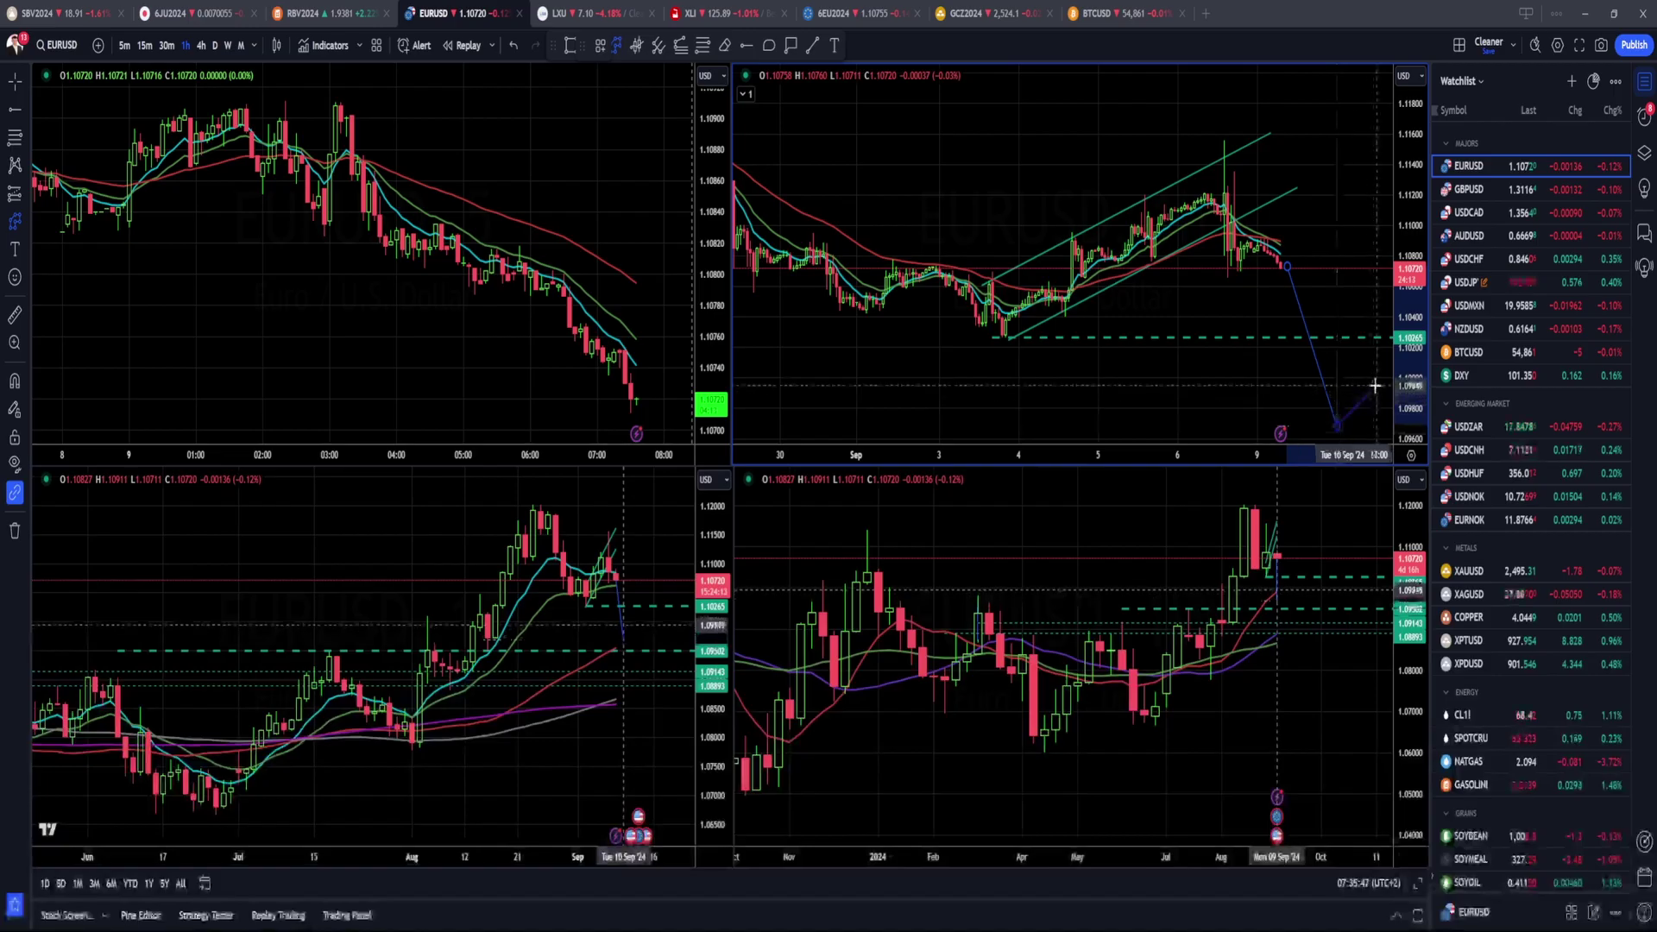
{"action": "left_click", "coordinate": [1367, 397]}
{"action": "double_click", "coordinate": [1368, 421]}
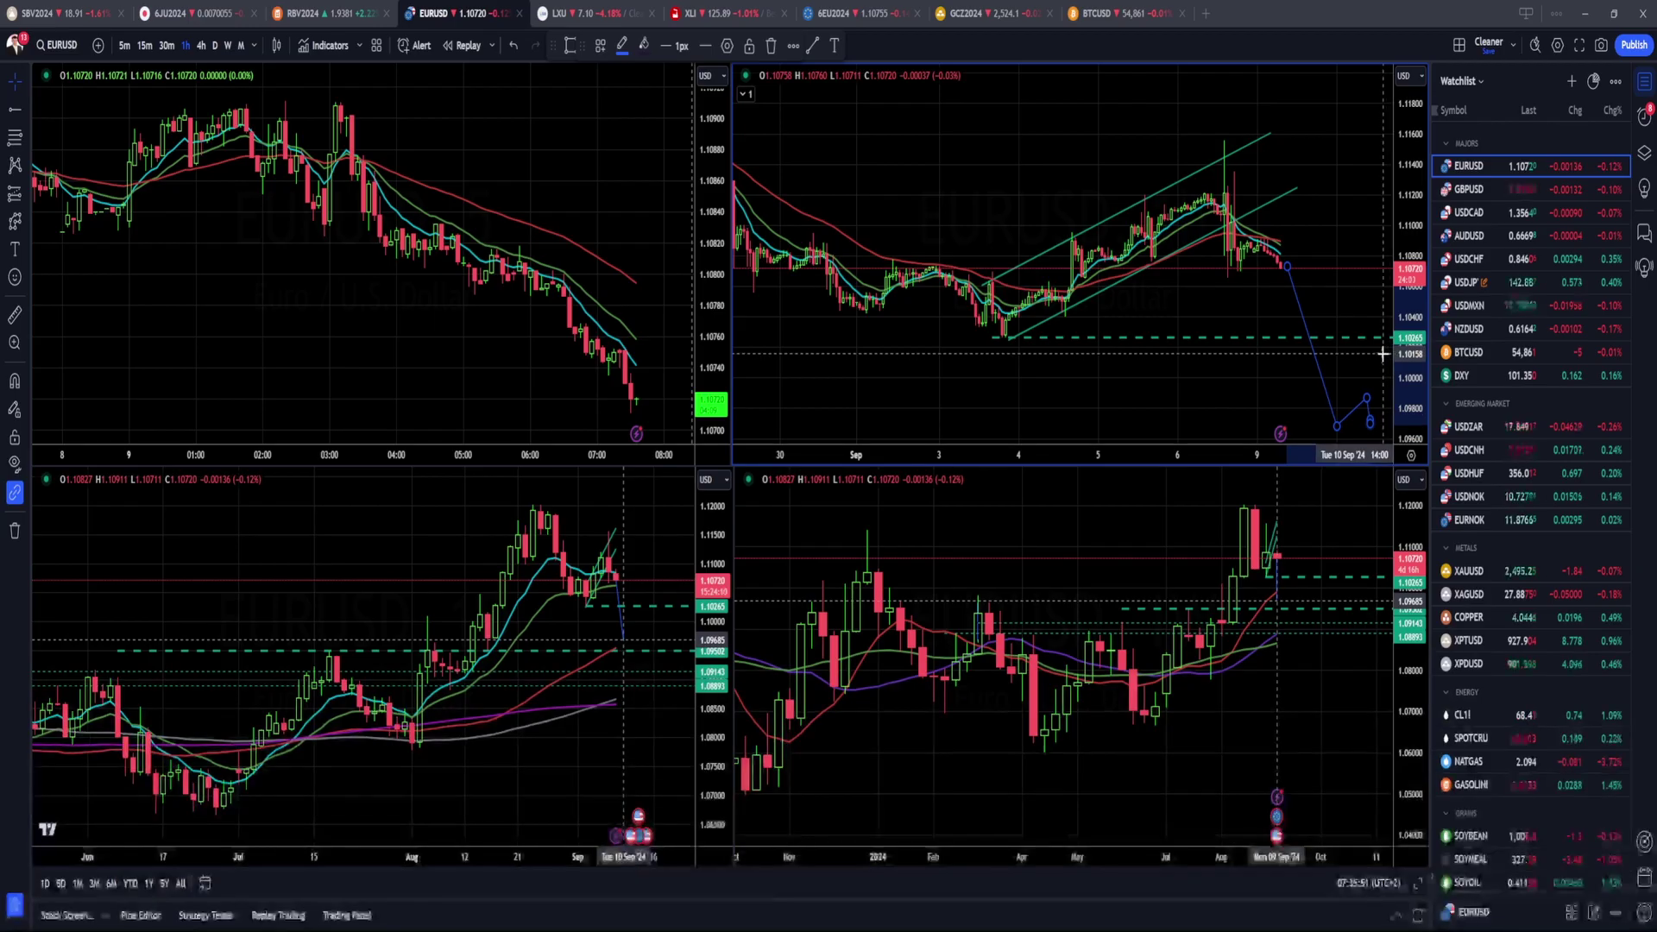
Step: Extend the last leg of the EURUSD path down to about 1.0917 after compressing the hourly chart's price scale
{"action": "left_click_drag", "start_coordinate": [1407, 342], "coordinate": [1406, 397]}
{"action": "left_click_drag", "start_coordinate": [1257, 381], "coordinate": [1243, 304]}
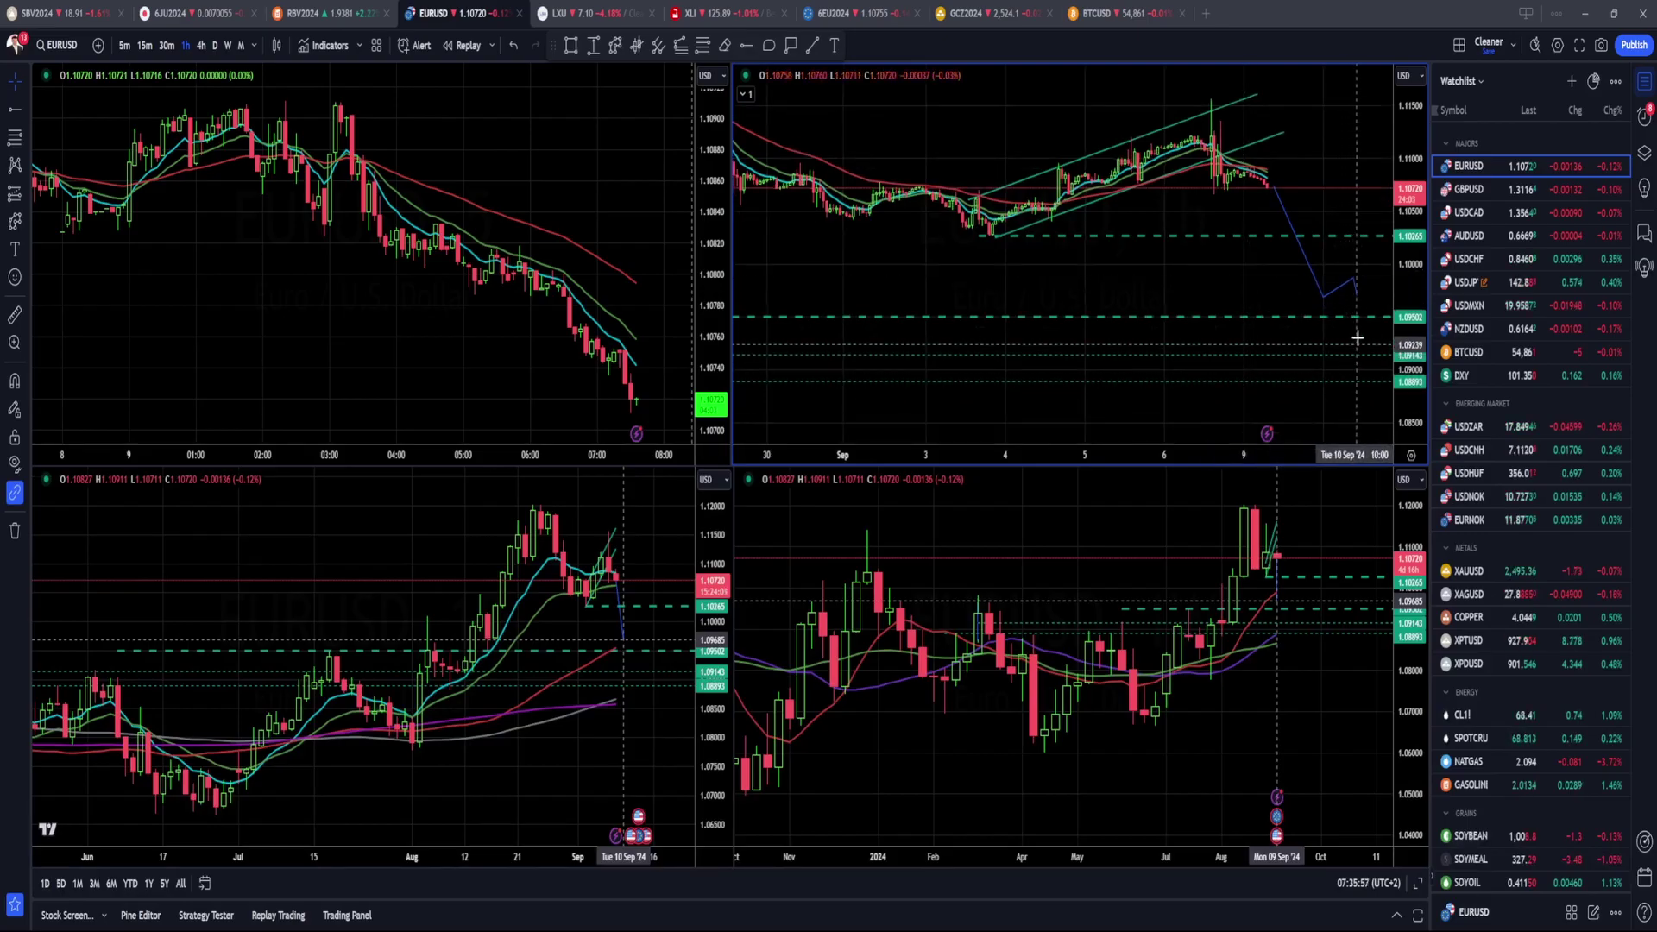
{"action": "left_click_drag", "start_coordinate": [1356, 296], "coordinate": [1357, 351]}
{"action": "left_click", "coordinate": [1347, 189]}
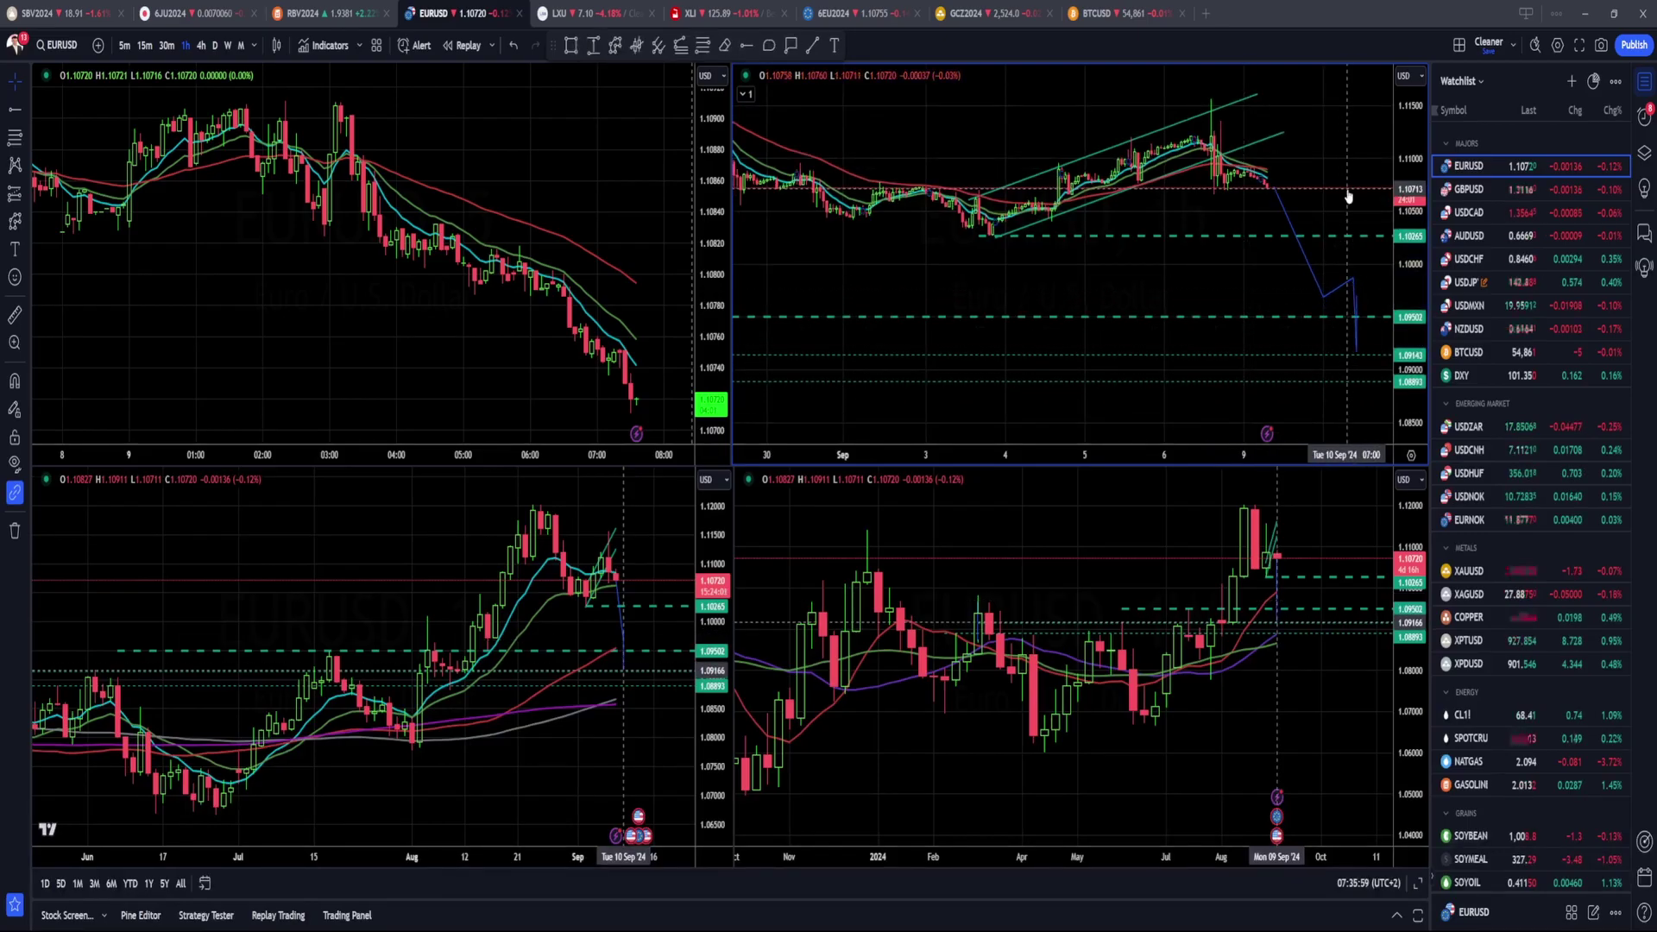
Step: Load BTCUSD and draw a rectangle on the daily chart from 13 August to 8 September, between about 55,760 and 57,395
{"action": "left_click", "coordinate": [1466, 352]}
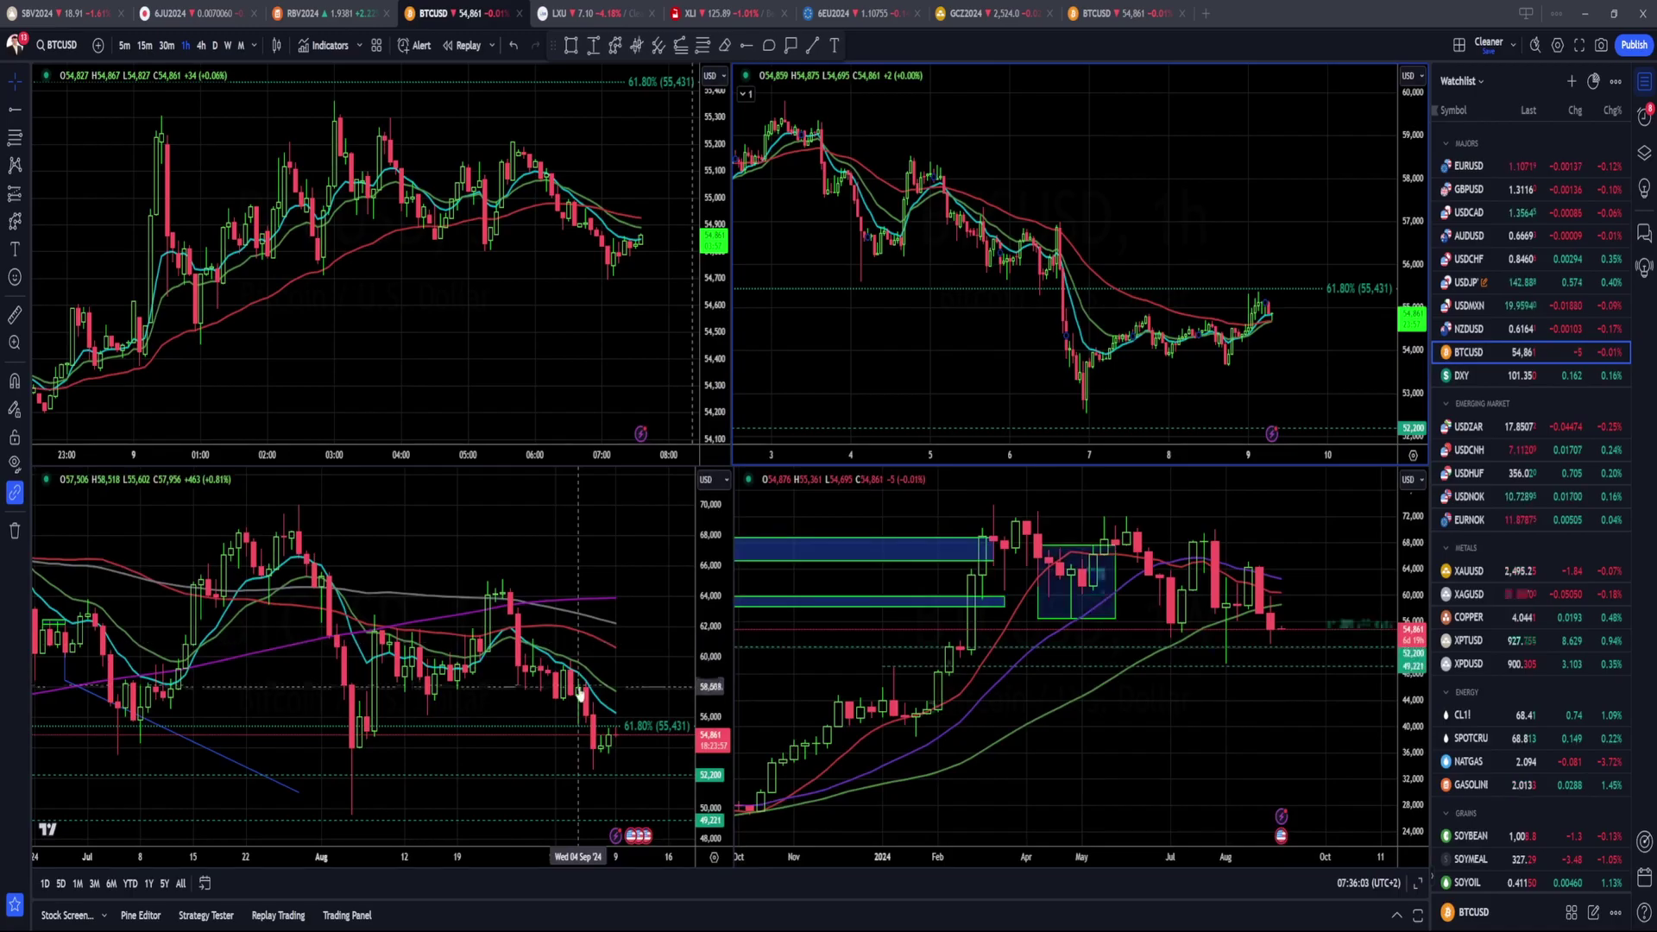
{"action": "left_click", "coordinate": [570, 45]}
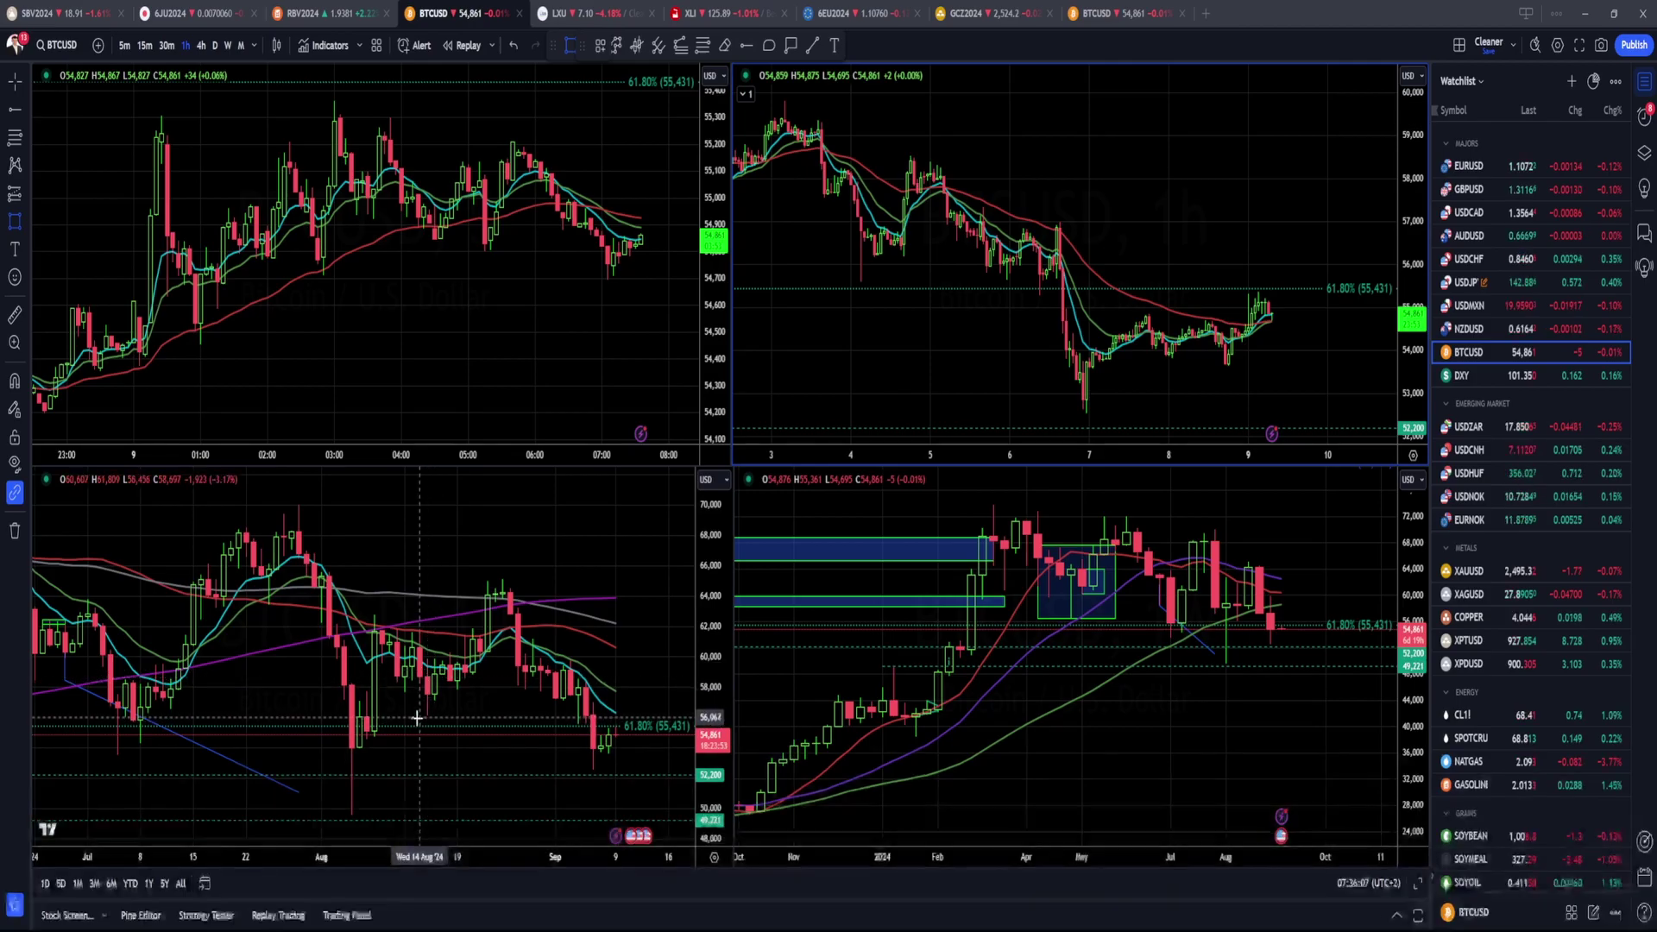
{"action": "left_click_drag", "start_coordinate": [411, 720], "coordinate": [611, 697]}
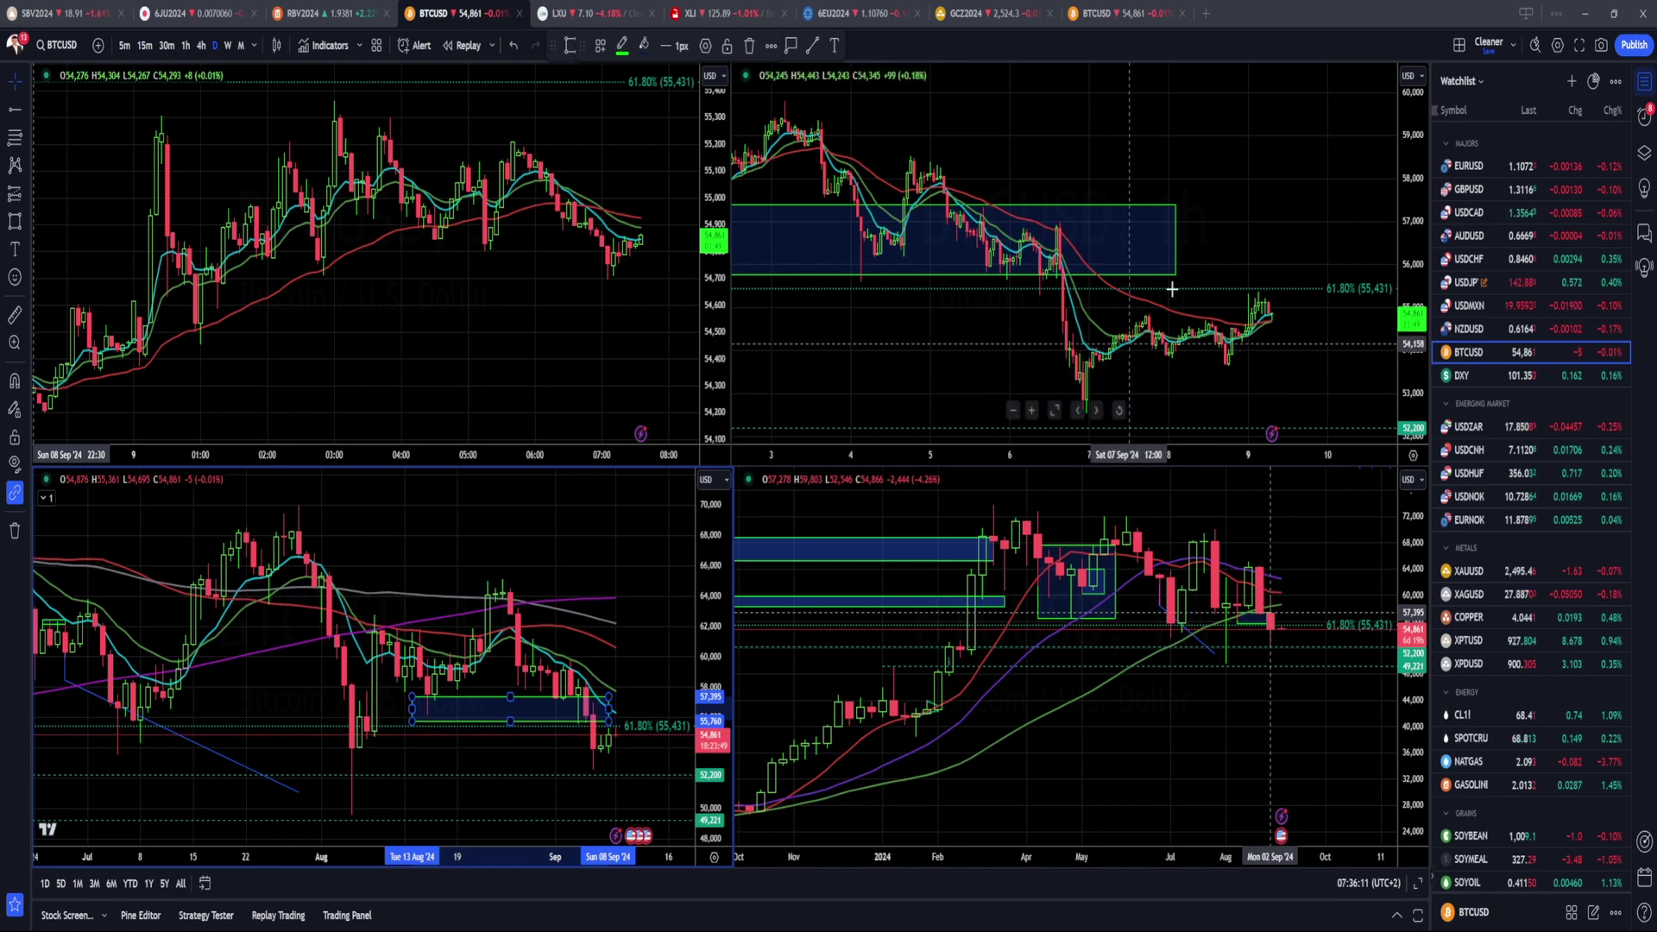
{"action": "left_click", "coordinate": [593, 73]}
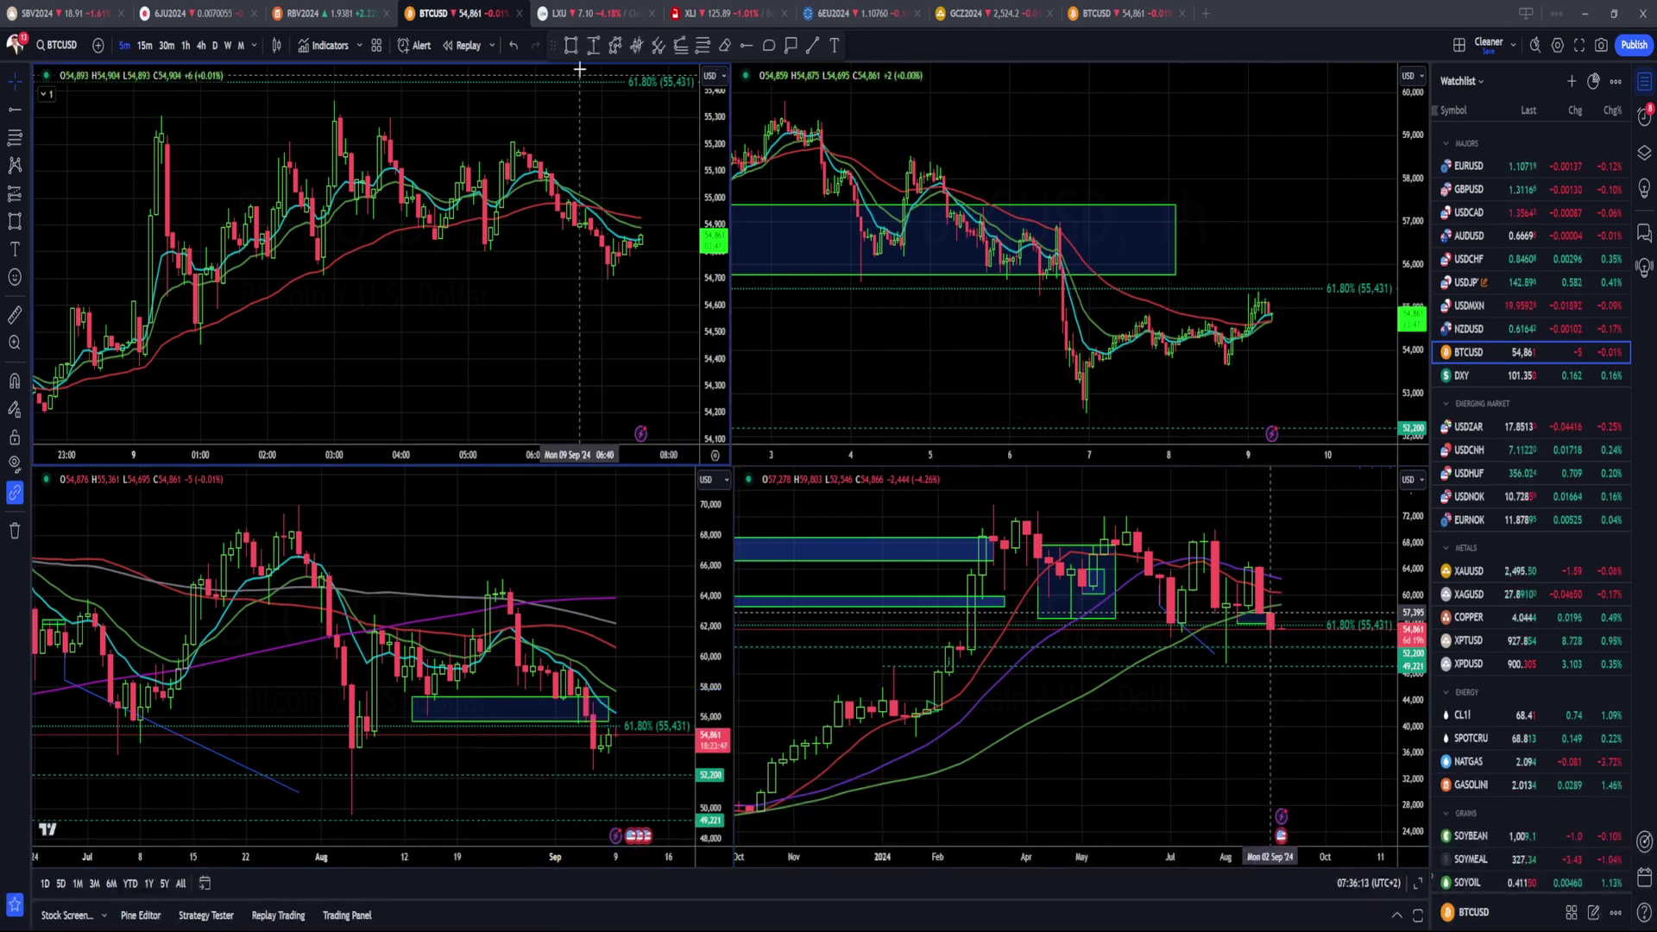
Step: Draw a path on the BTCUSD hourly chart from the recent low through the consolidation up to the 61.80% level, then back down near the low
{"action": "left_click", "coordinate": [615, 45]}
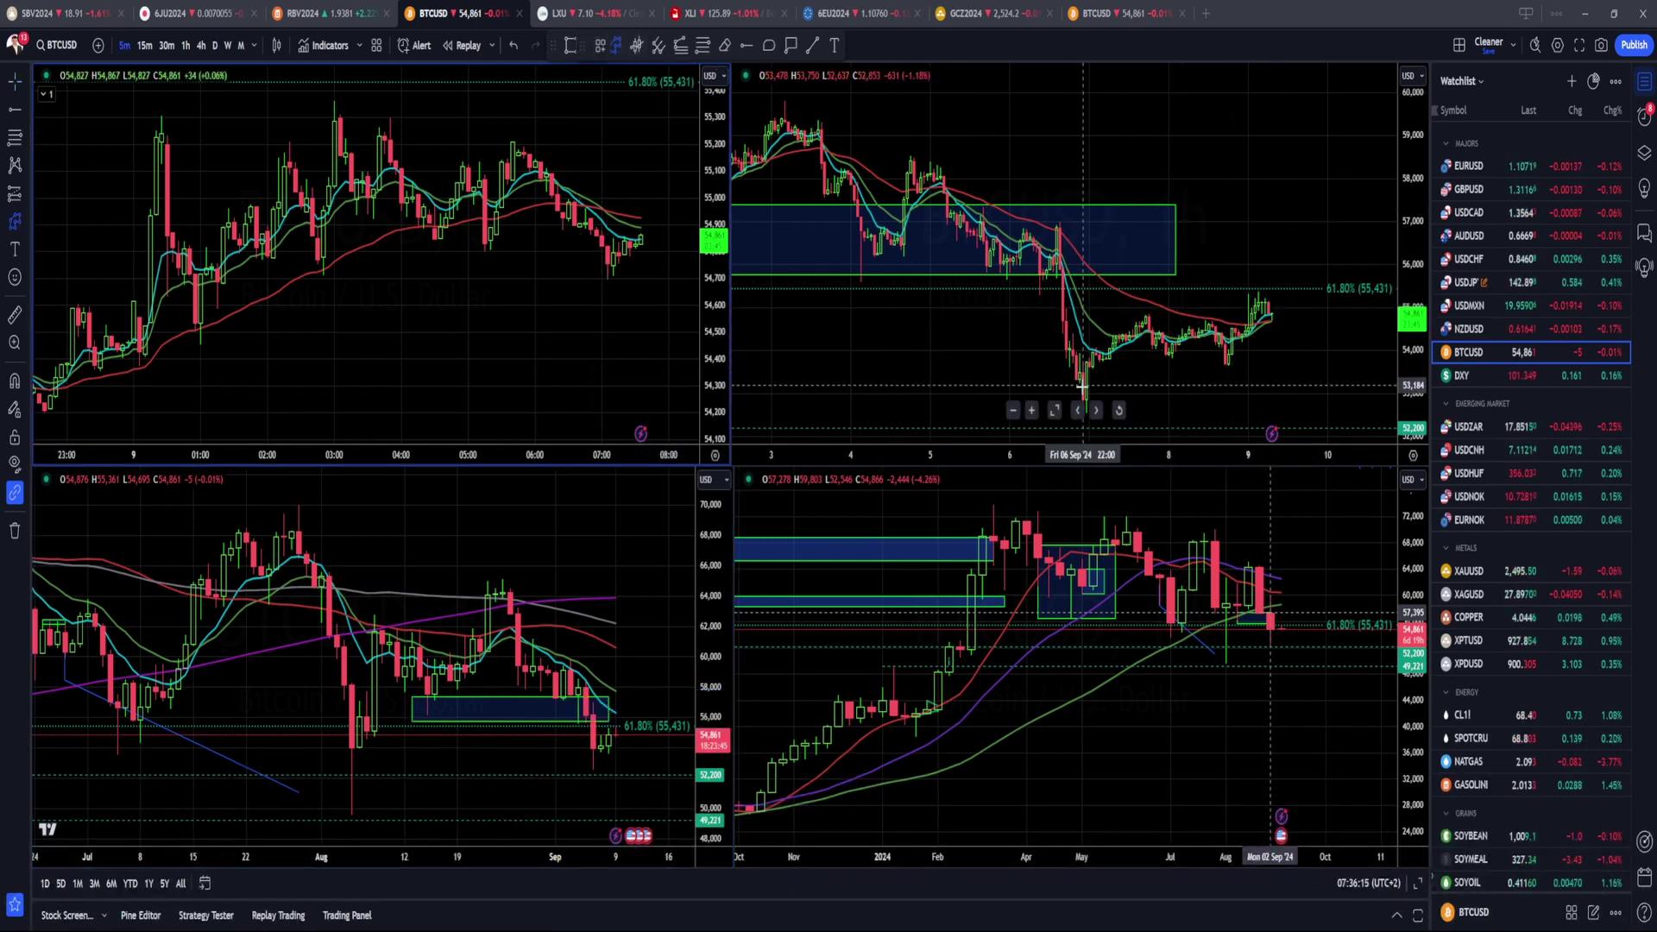
{"action": "scroll", "coordinate": [1104, 319], "scroll_direction": "down", "scroll_amount": 2}
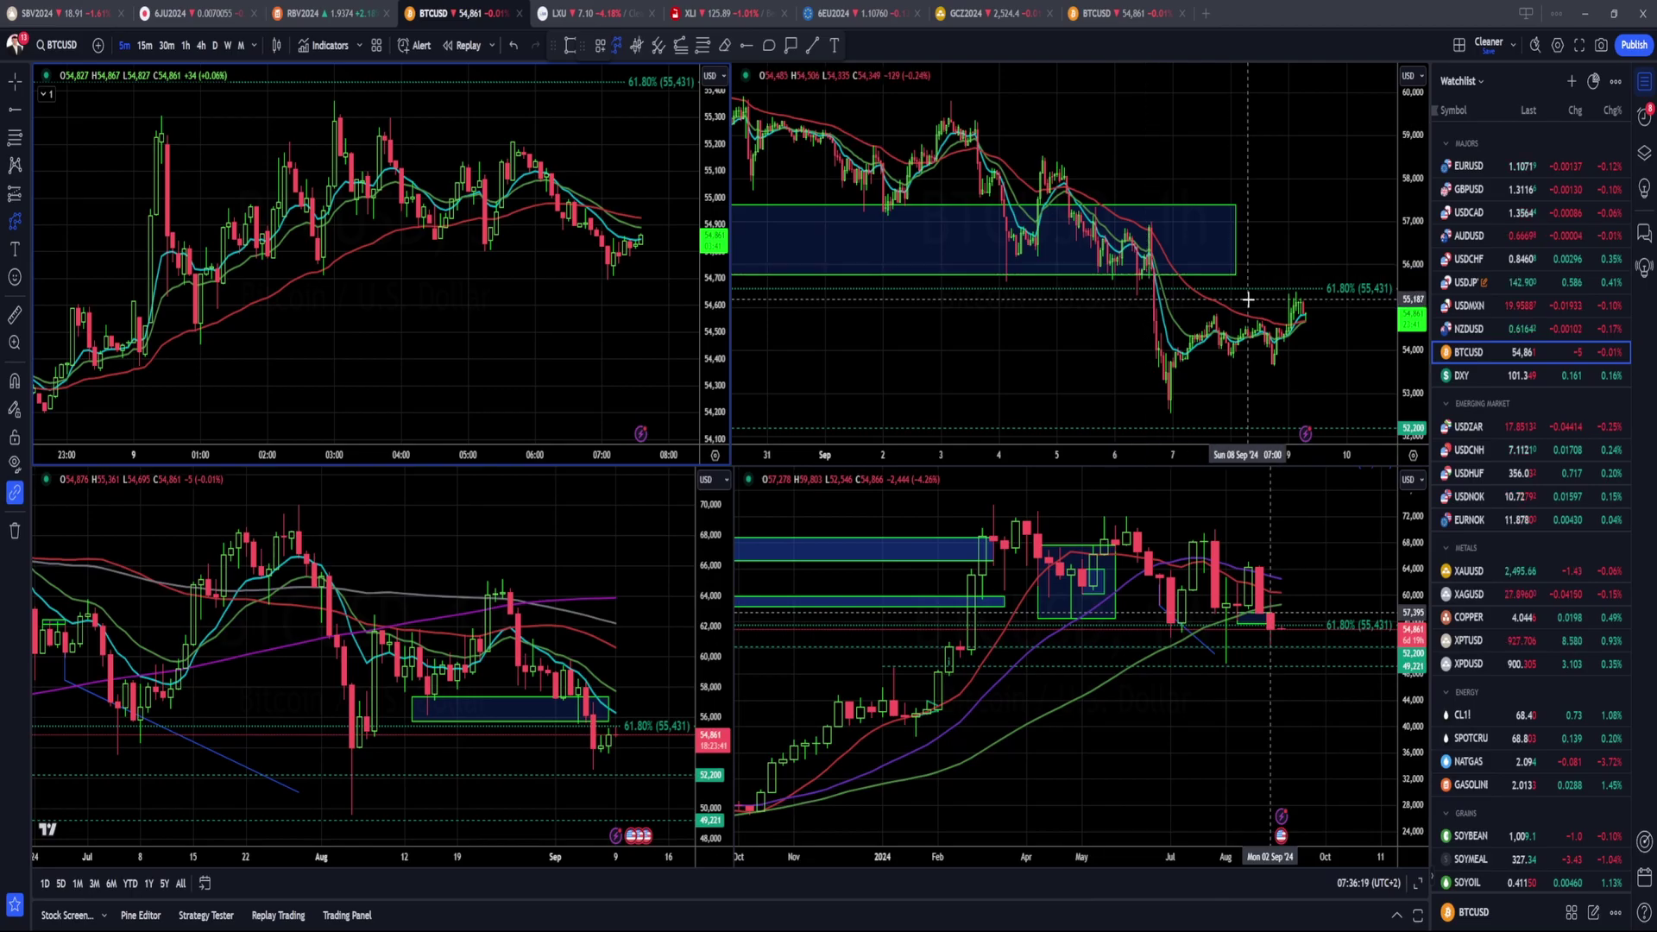
{"action": "scroll", "coordinate": [1248, 301], "scroll_direction": "down", "scroll_amount": 3}
{"action": "left_click", "coordinate": [1384, 375]}
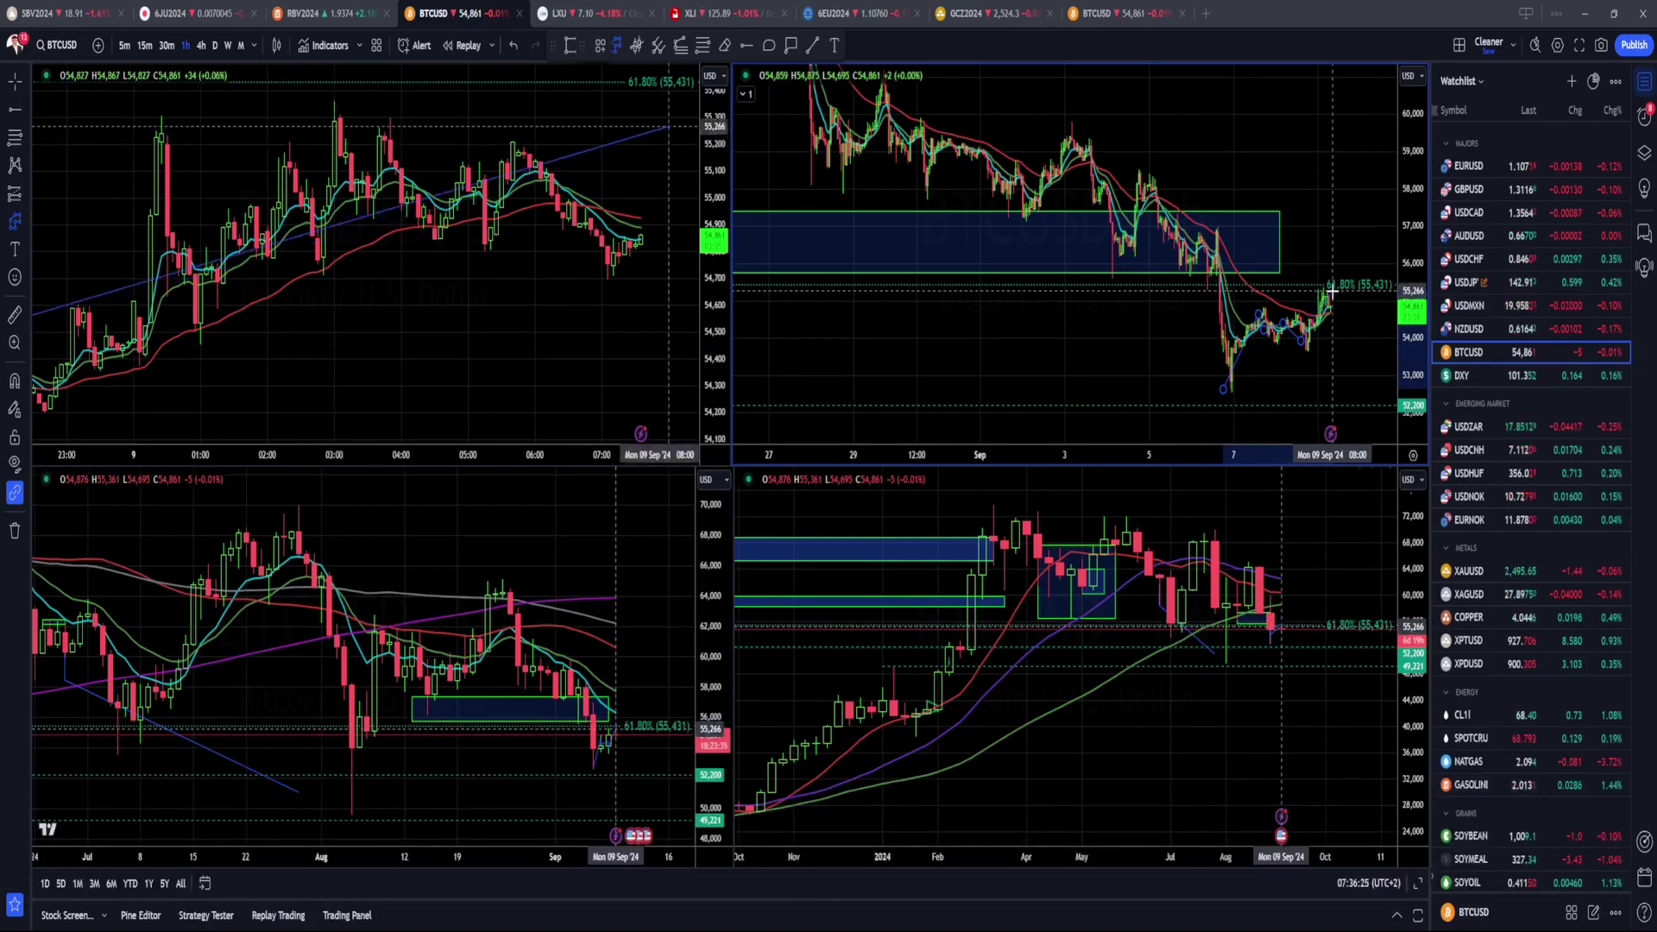
{"action": "left_click", "coordinate": [1336, 287]}
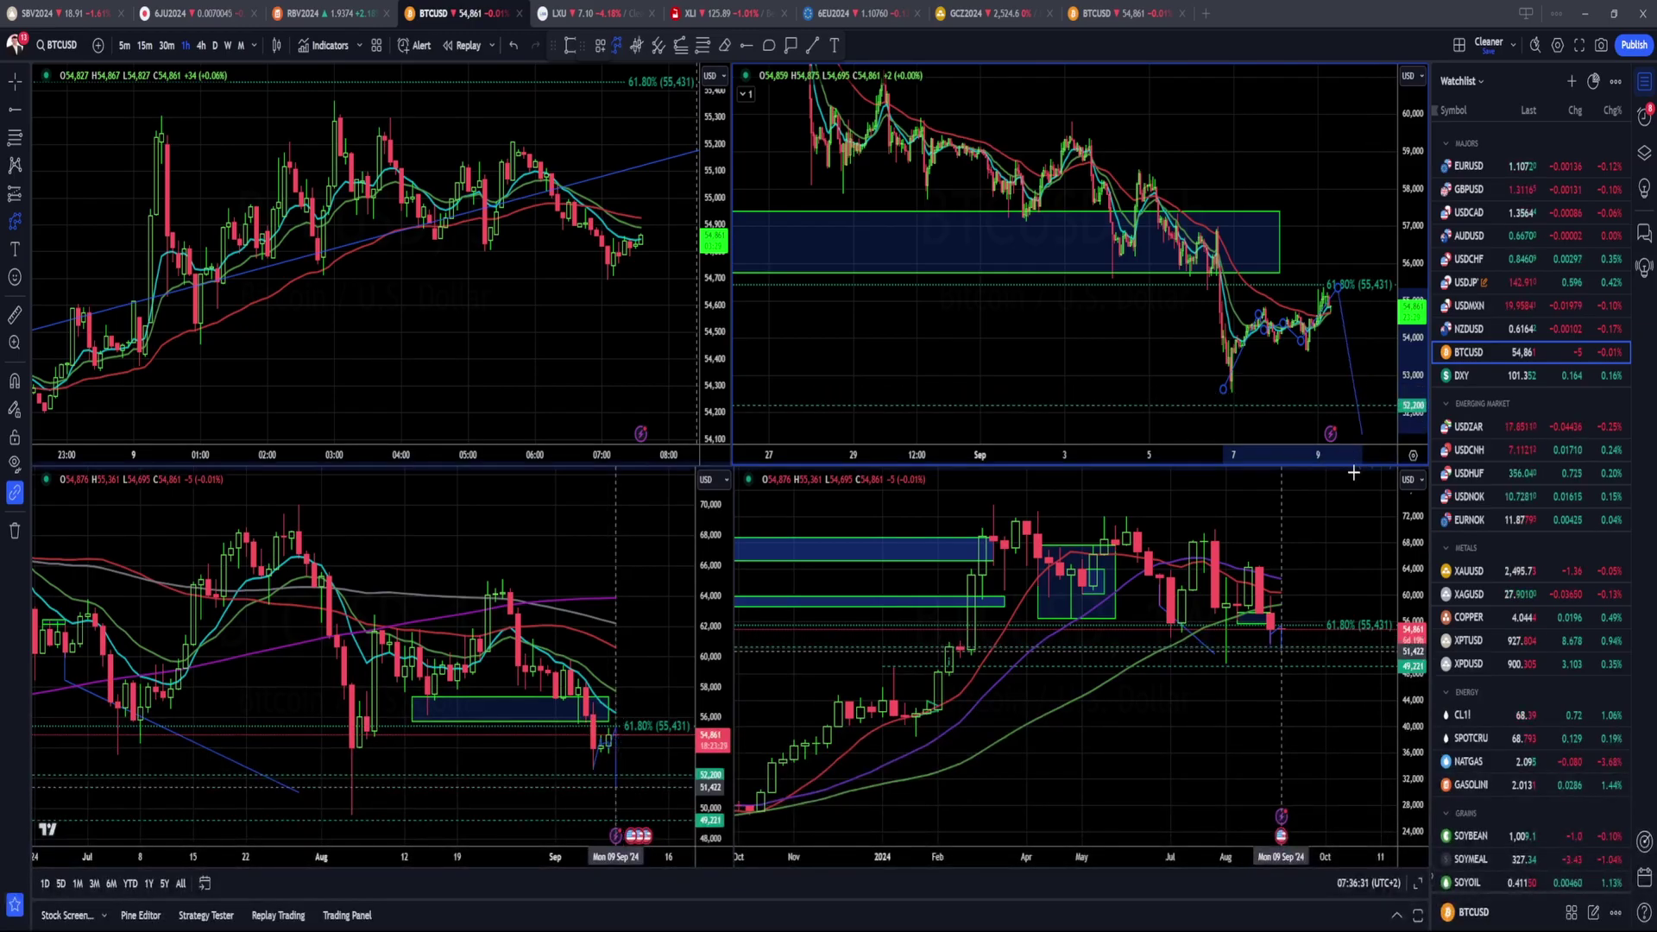
{"action": "double_click", "coordinate": [1336, 392]}
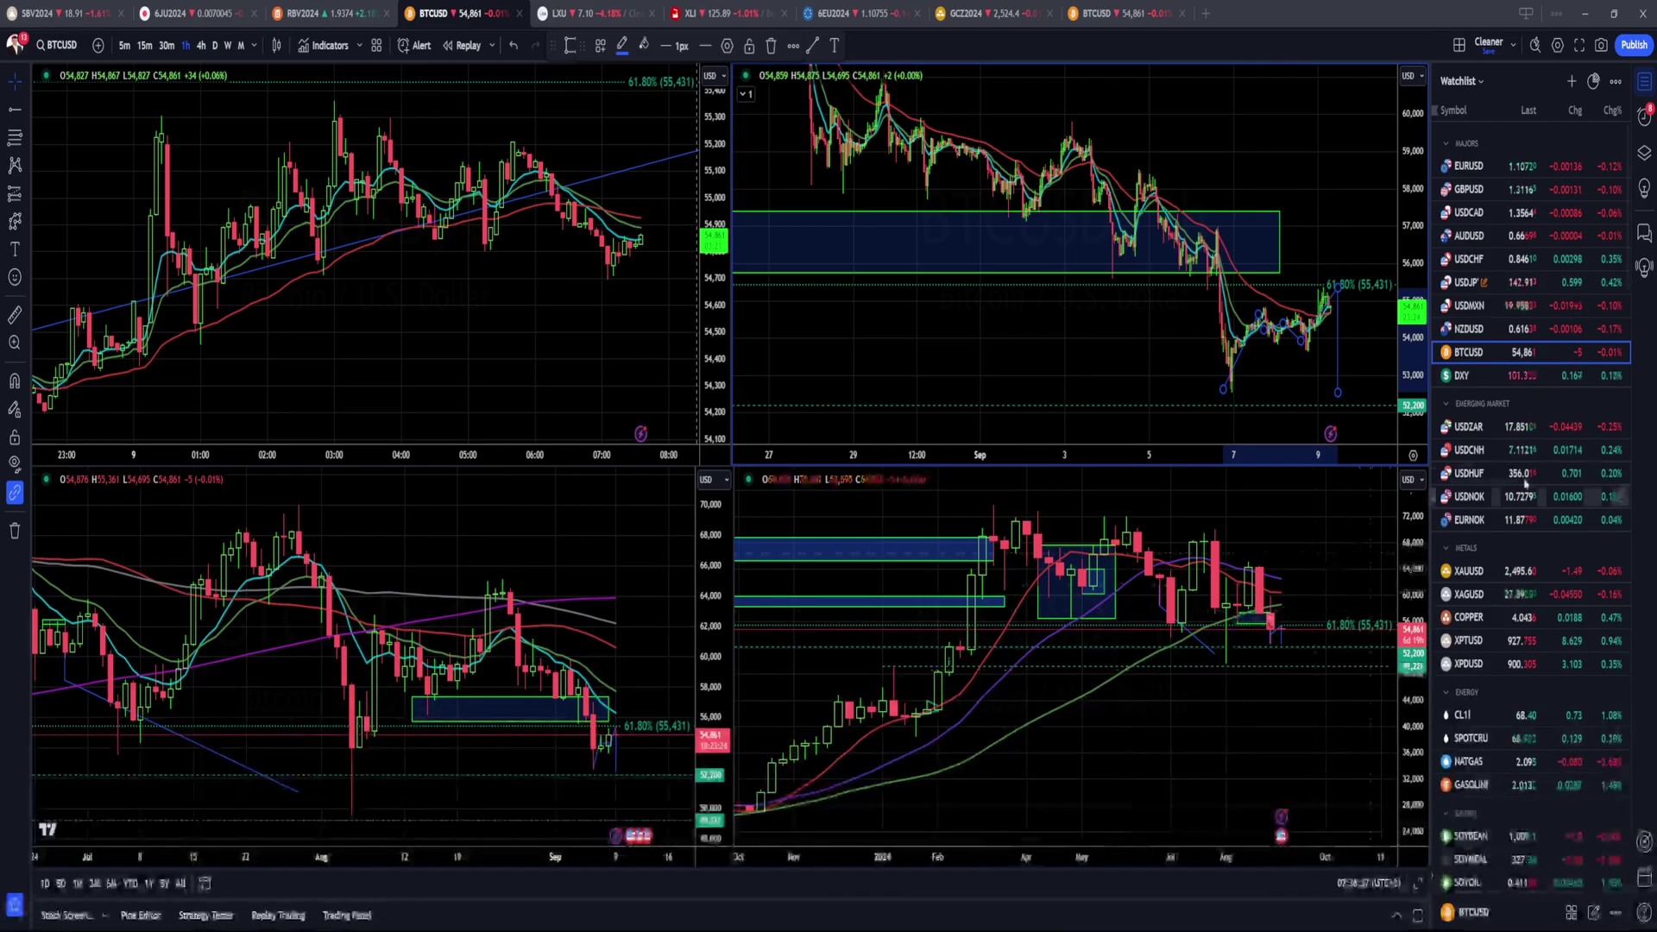
Step: Load DXY and mark the daily chart's support lows with a thin rectangle from 26 August onward, at about 100.5 to 100.6
{"action": "left_click", "coordinate": [1497, 381]}
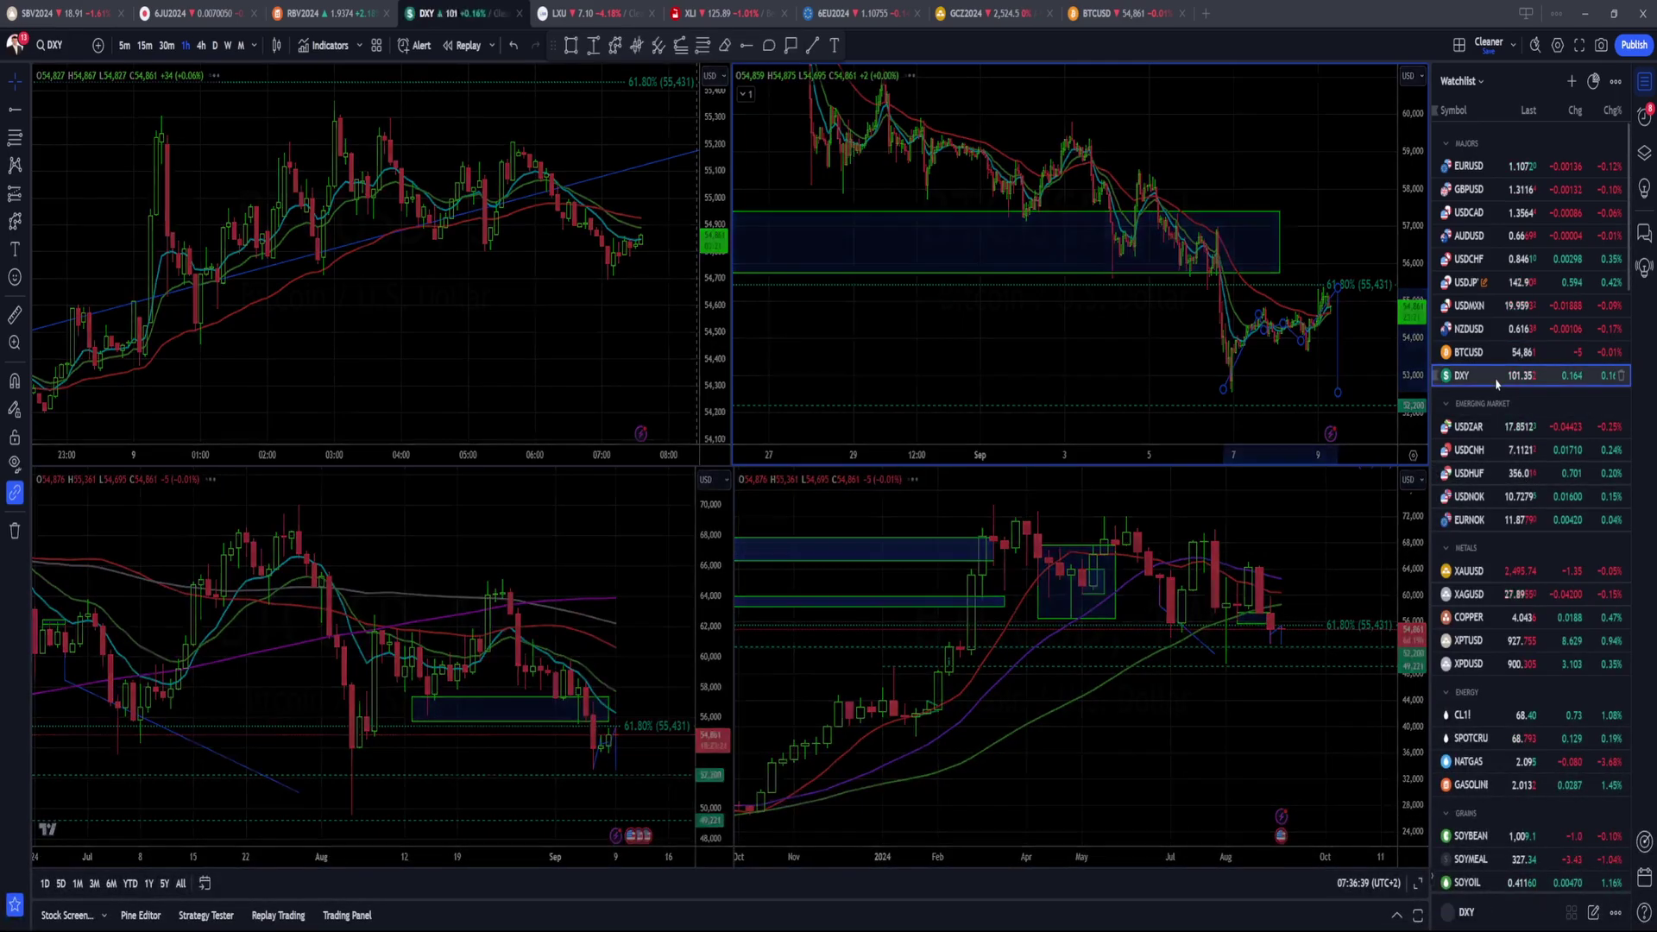
{"action": "left_click_drag", "start_coordinate": [585, 654], "coordinate": [555, 573]}
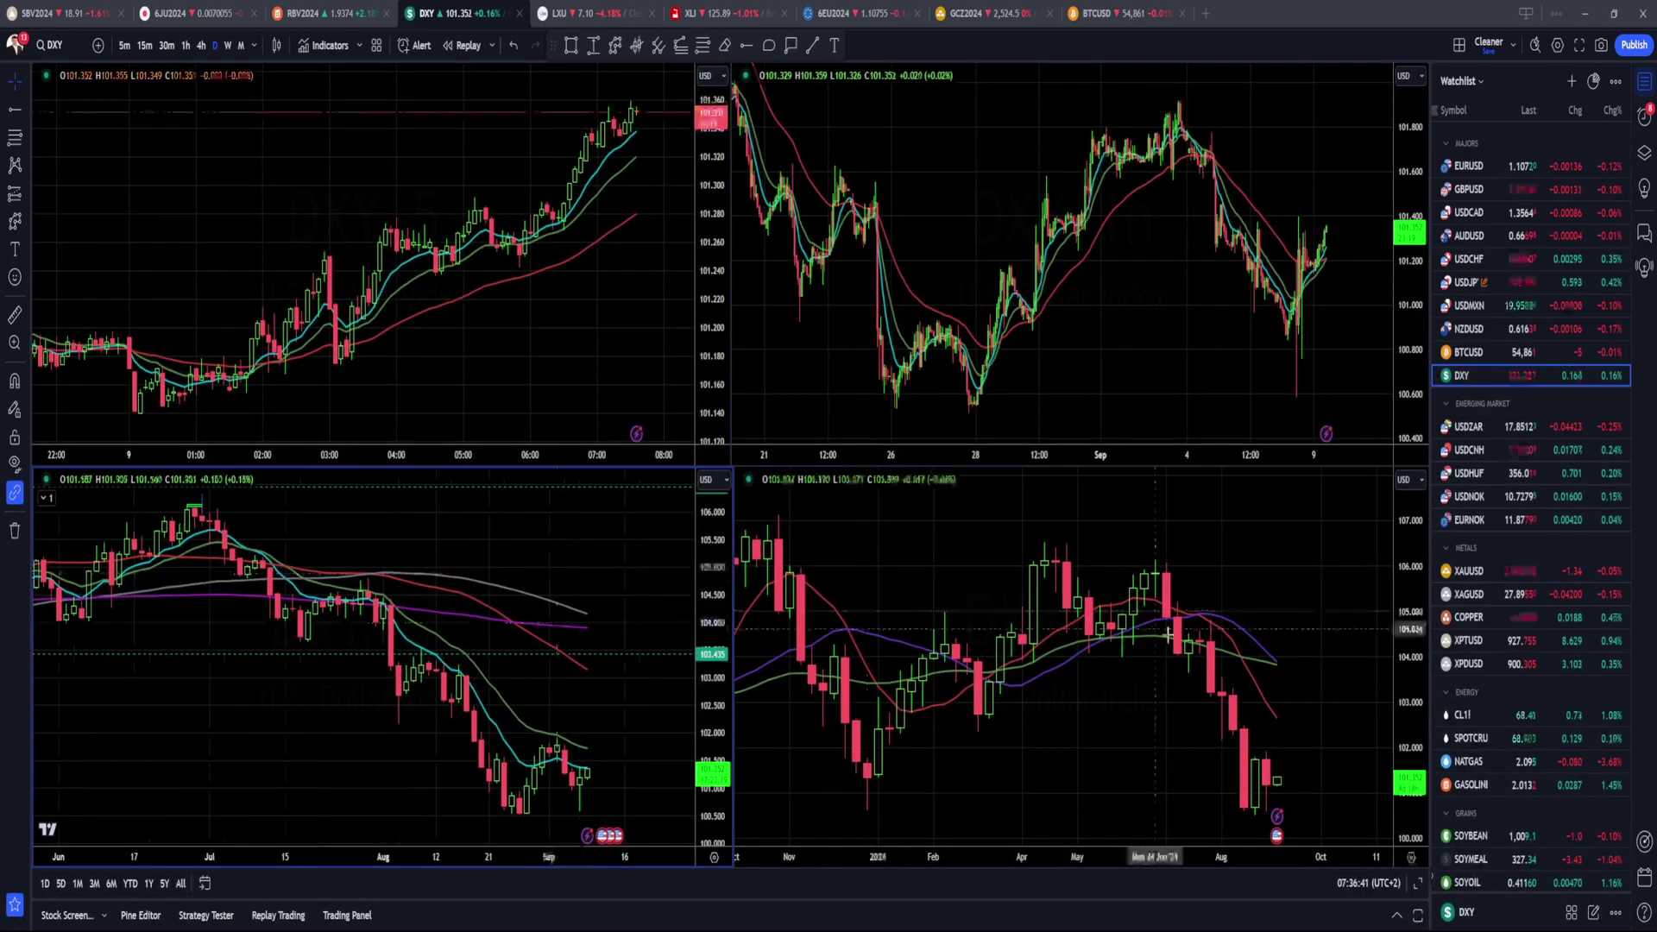
{"action": "scroll", "coordinate": [1281, 649], "scroll_direction": "up", "scroll_amount": 1}
{"action": "left_click_drag", "start_coordinate": [1321, 650], "coordinate": [1299, 636]}
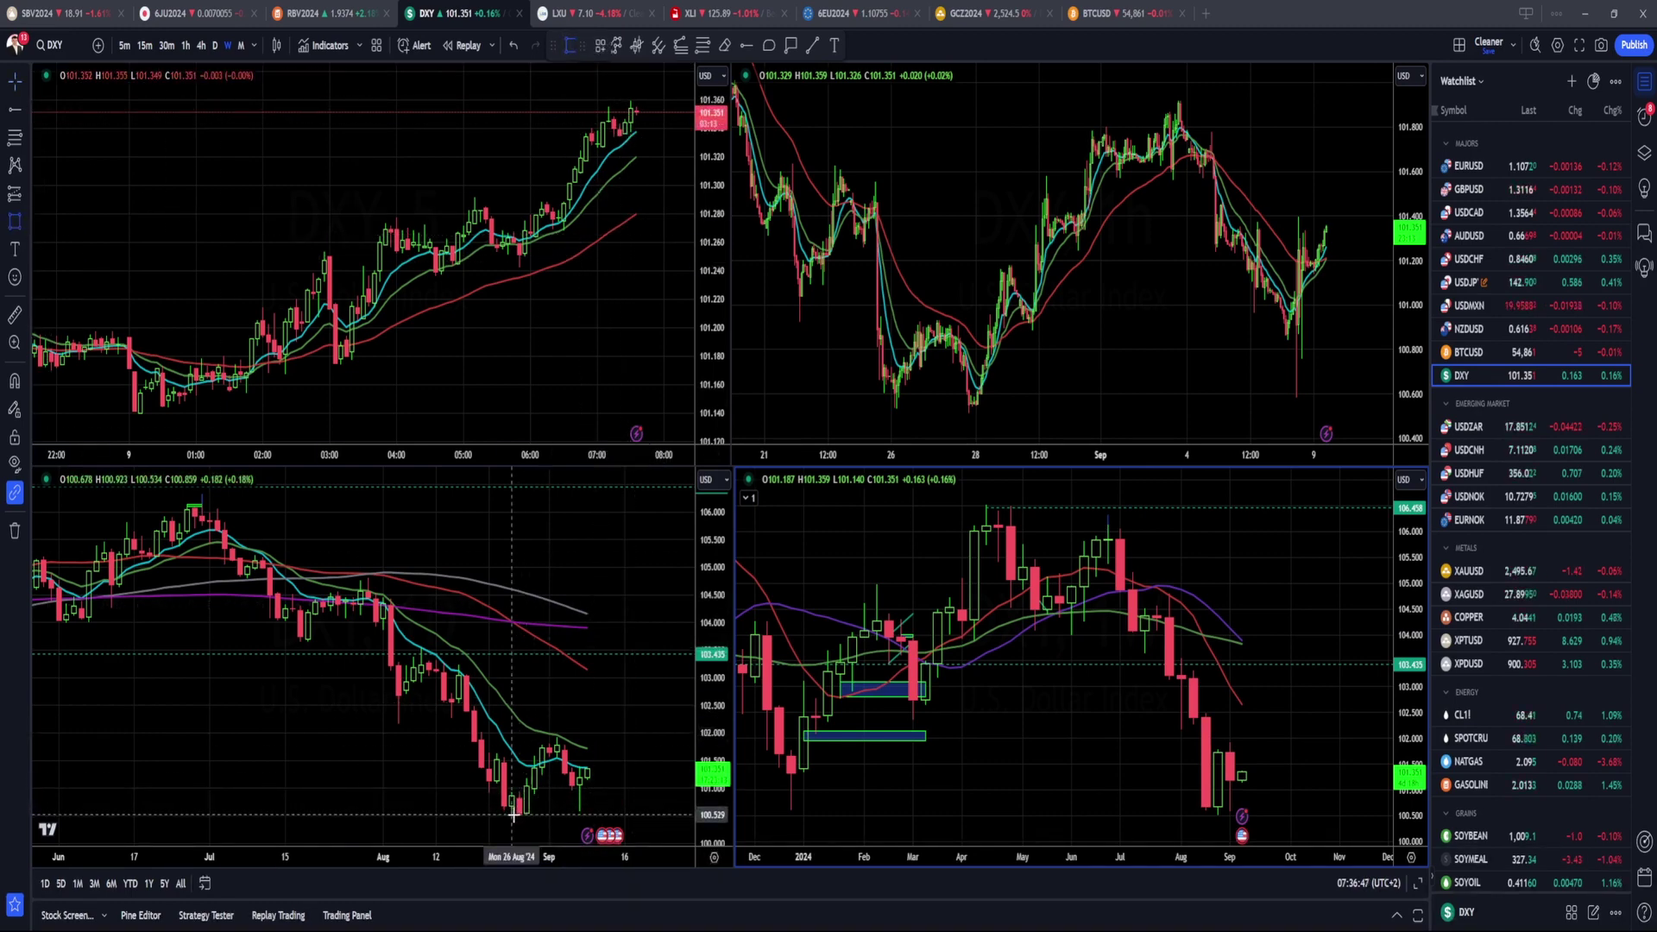
{"action": "left_click_drag", "start_coordinate": [512, 814], "coordinate": [611, 810]}
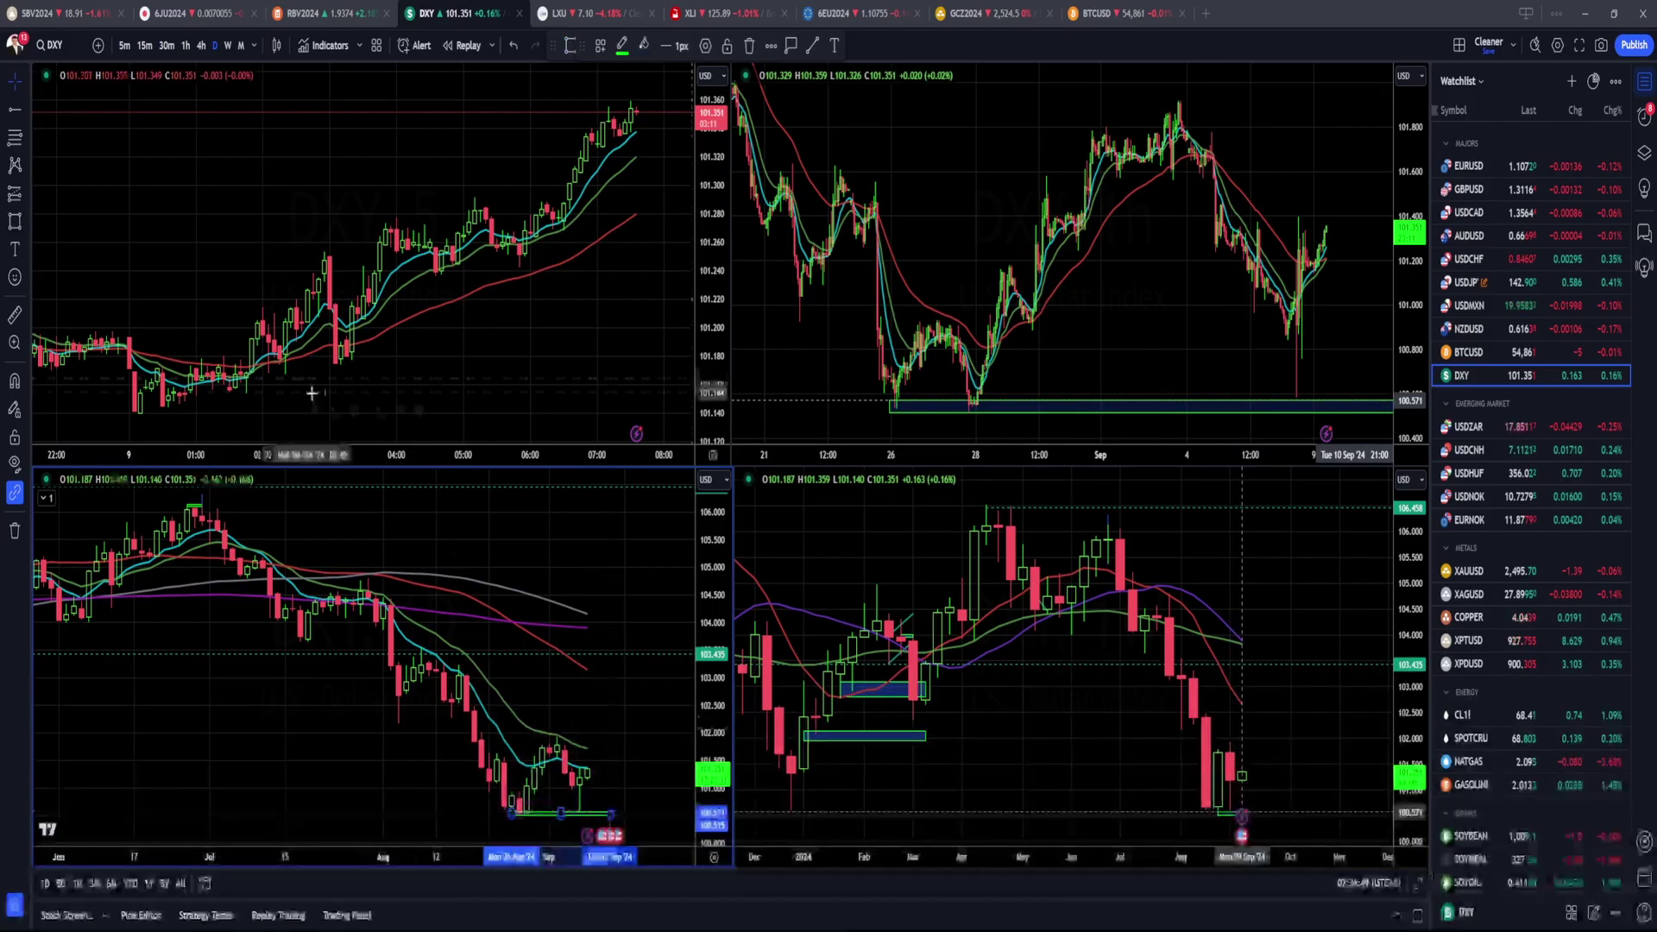
{"action": "left_click", "coordinate": [259, 259]}
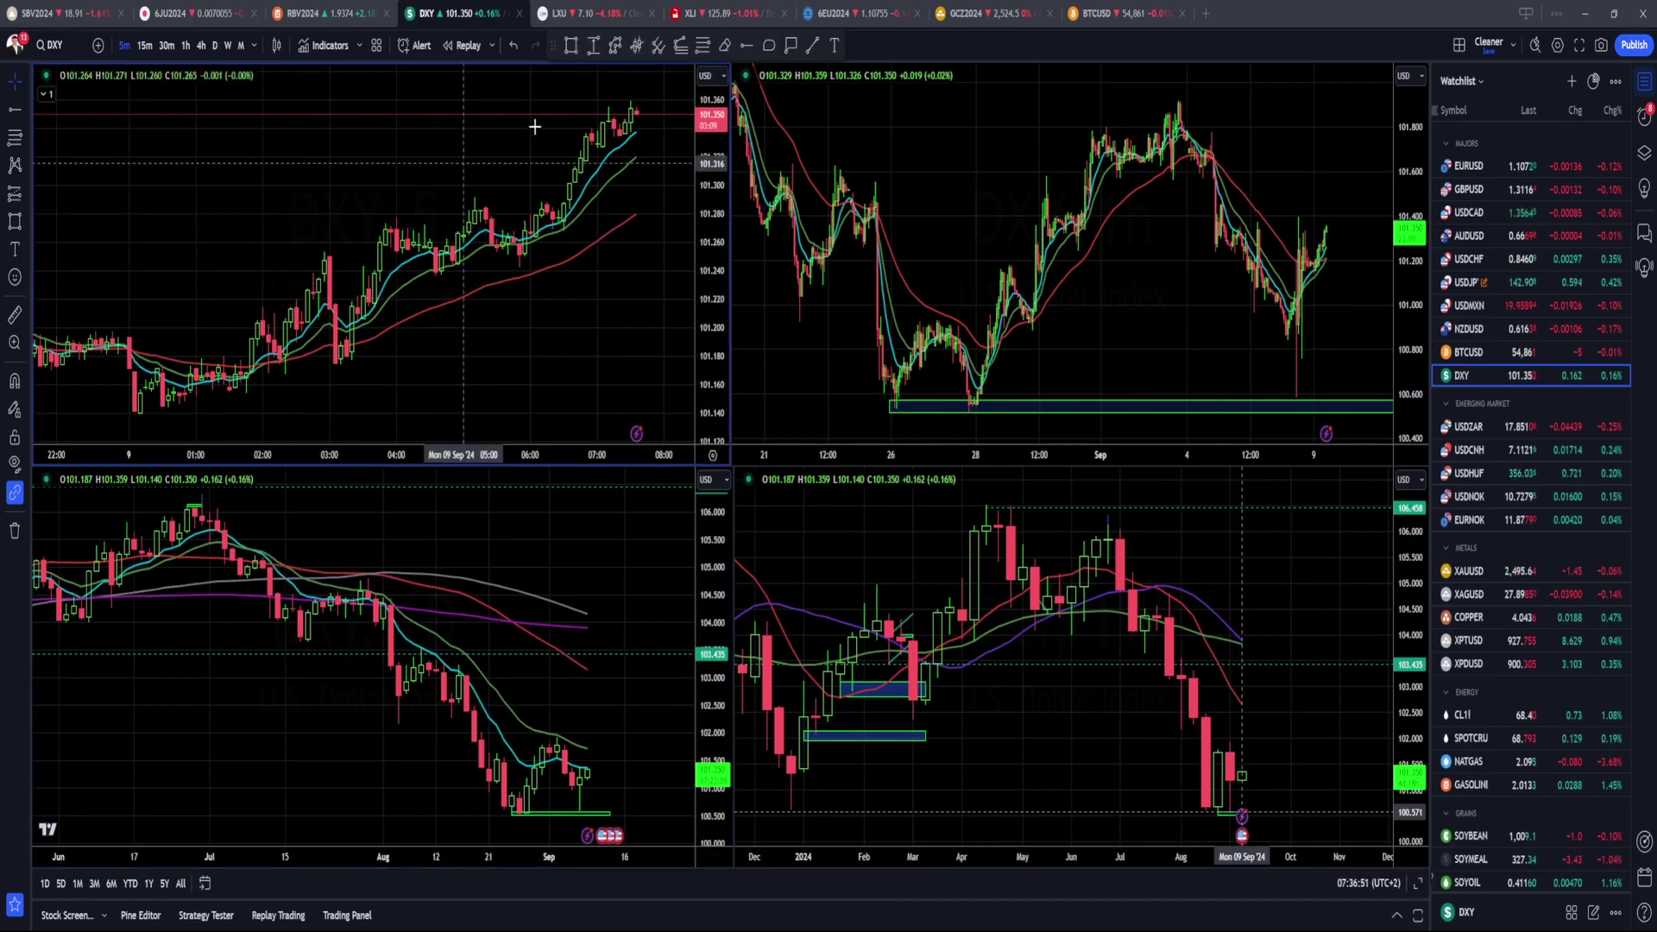
Step: Draw a path on the DXY daily chart from the latest candles up to about 102.0, down to 101.8 and up to about 103.0
{"action": "left_click", "coordinate": [613, 50]}
{"action": "left_click", "coordinate": [580, 777]}
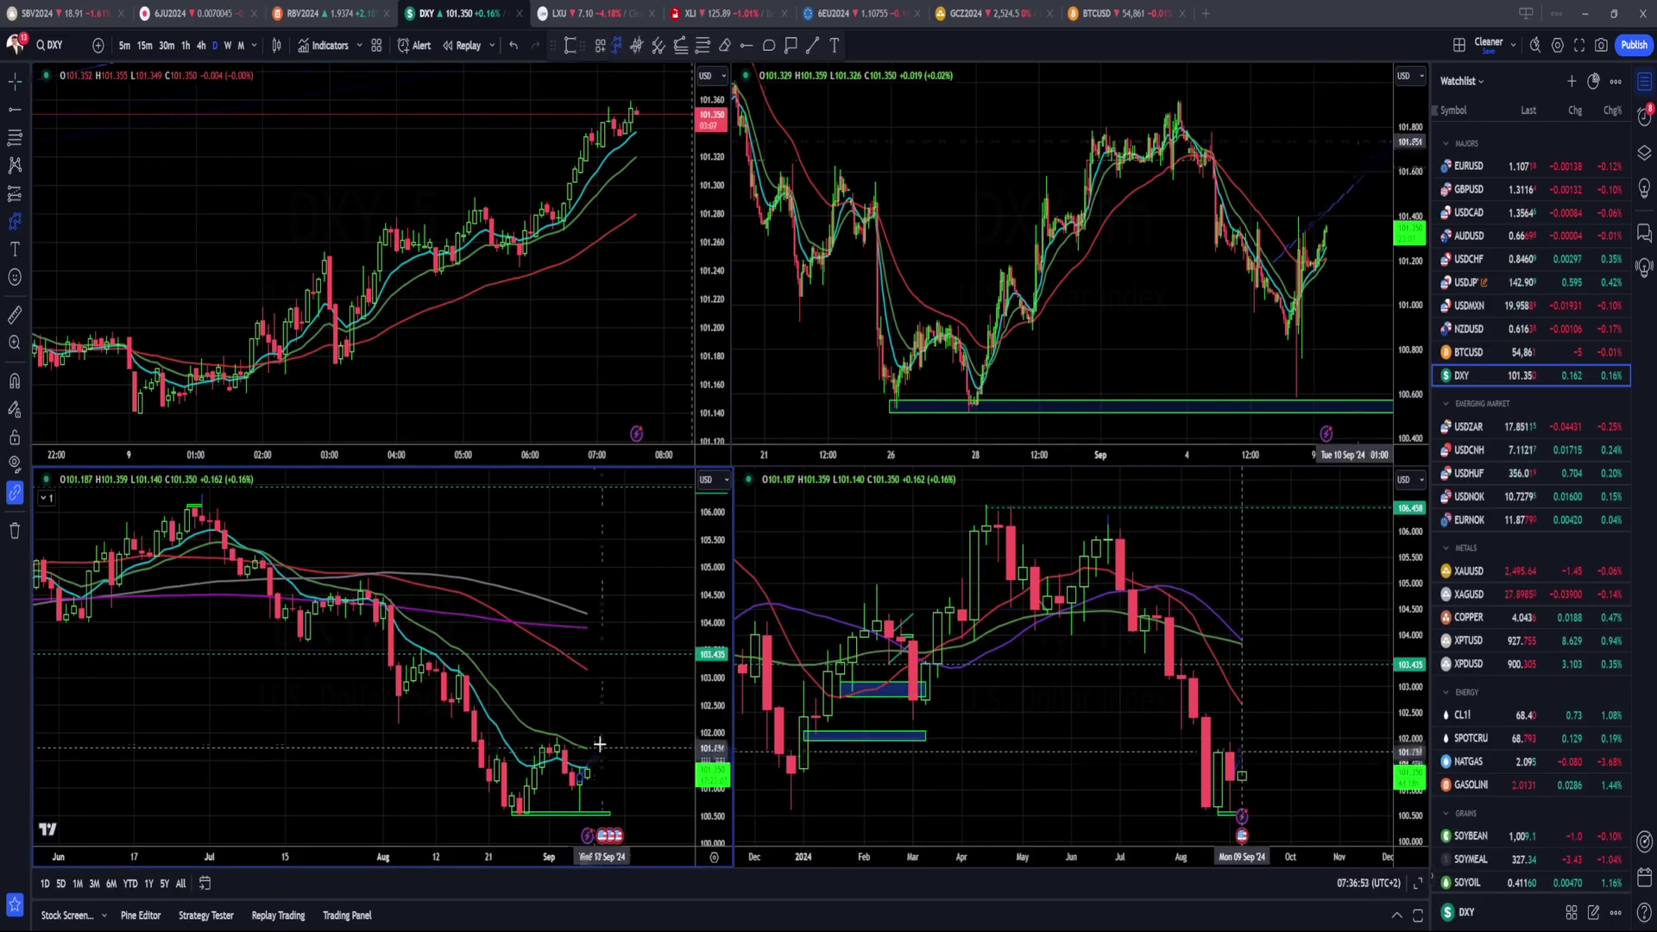
{"action": "left_click", "coordinate": [609, 734]}
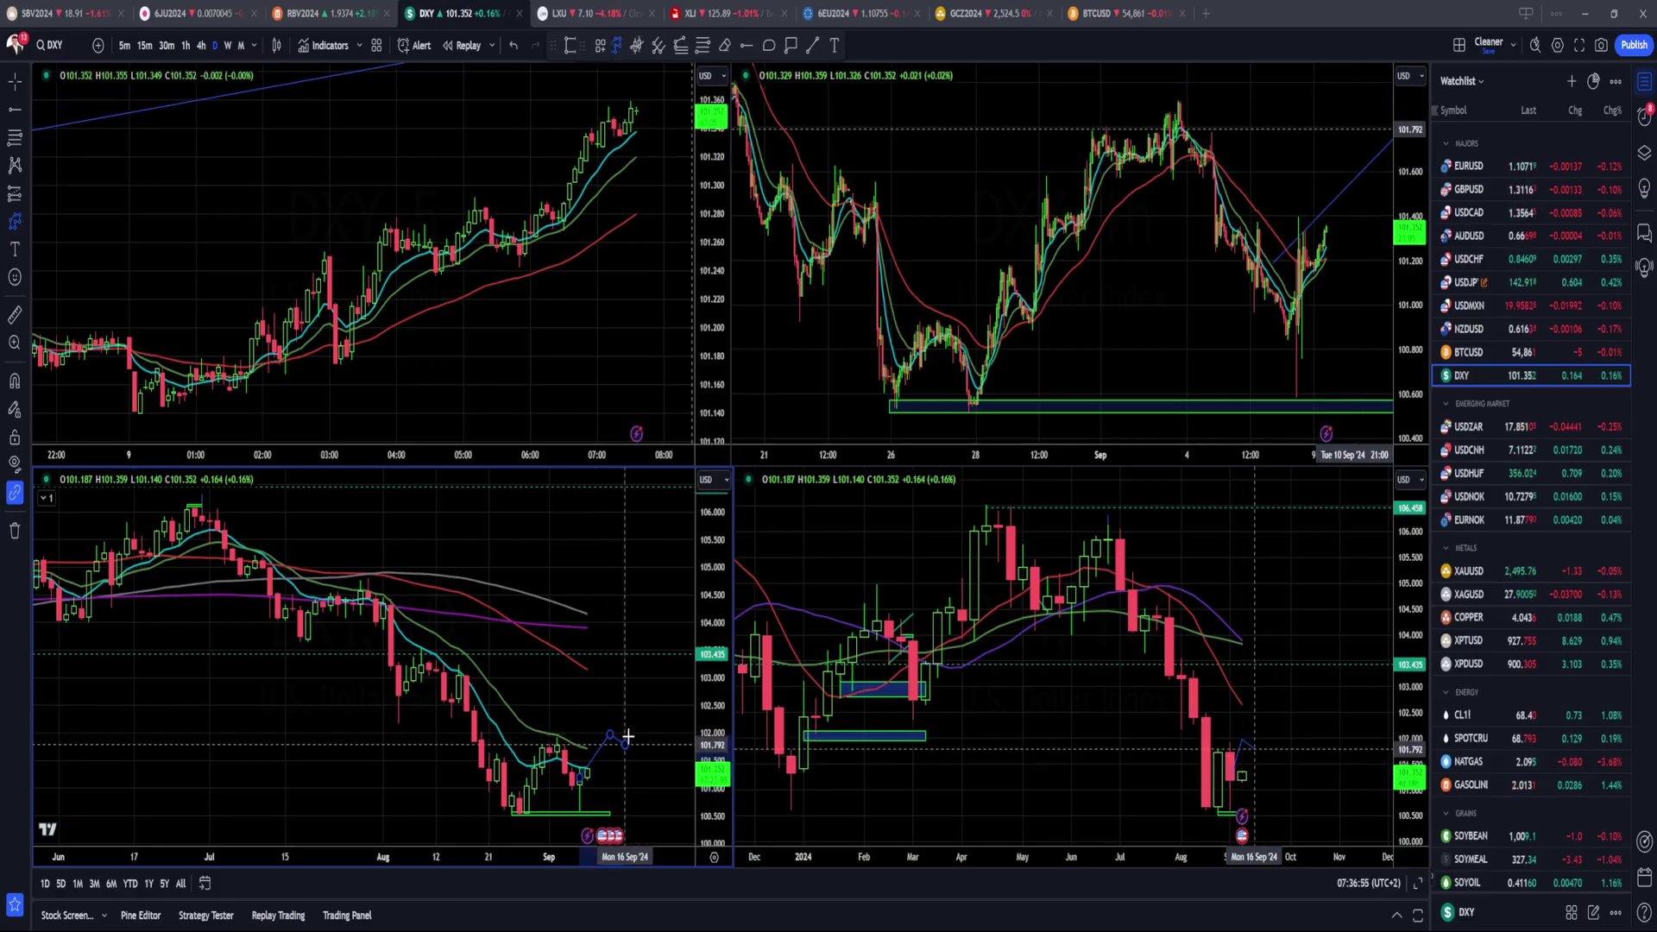
{"action": "left_click", "coordinate": [624, 743]}
{"action": "double_click", "coordinate": [634, 677]}
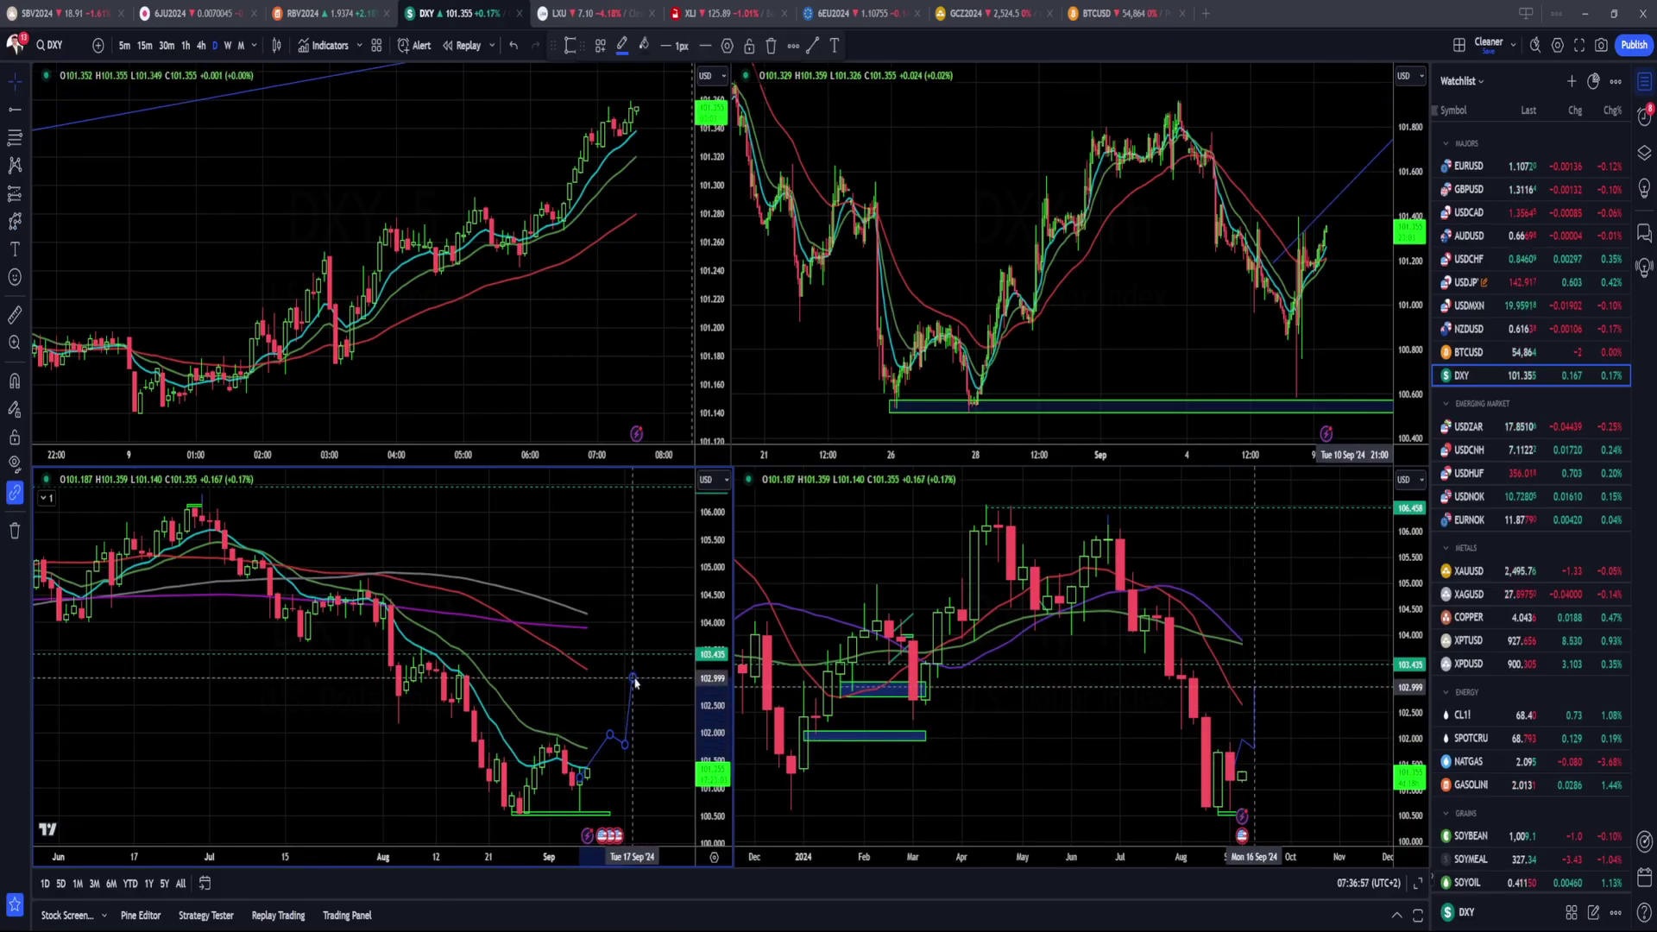
{"action": "left_click", "coordinate": [604, 311]}
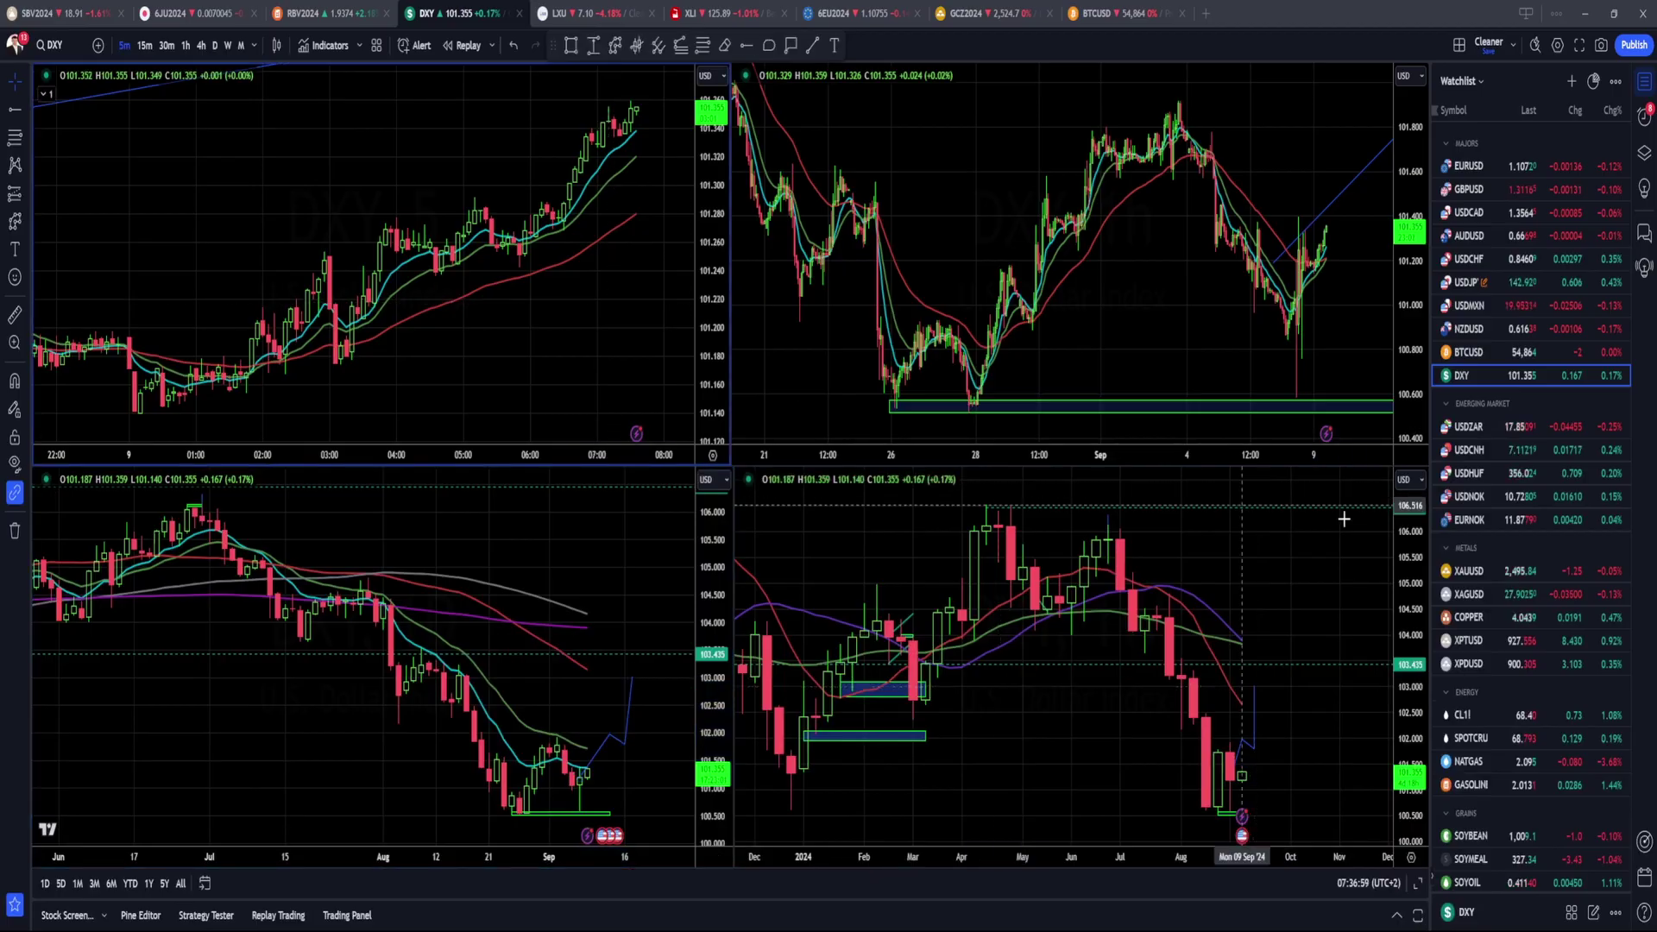
Step: Load XAUUSD and enclose the latest sideways candles on the weekly chart in a rectangle from about 2,530 down to 2,468
{"action": "scroll", "coordinate": [1506, 604], "scroll_direction": "down", "scroll_amount": 2}
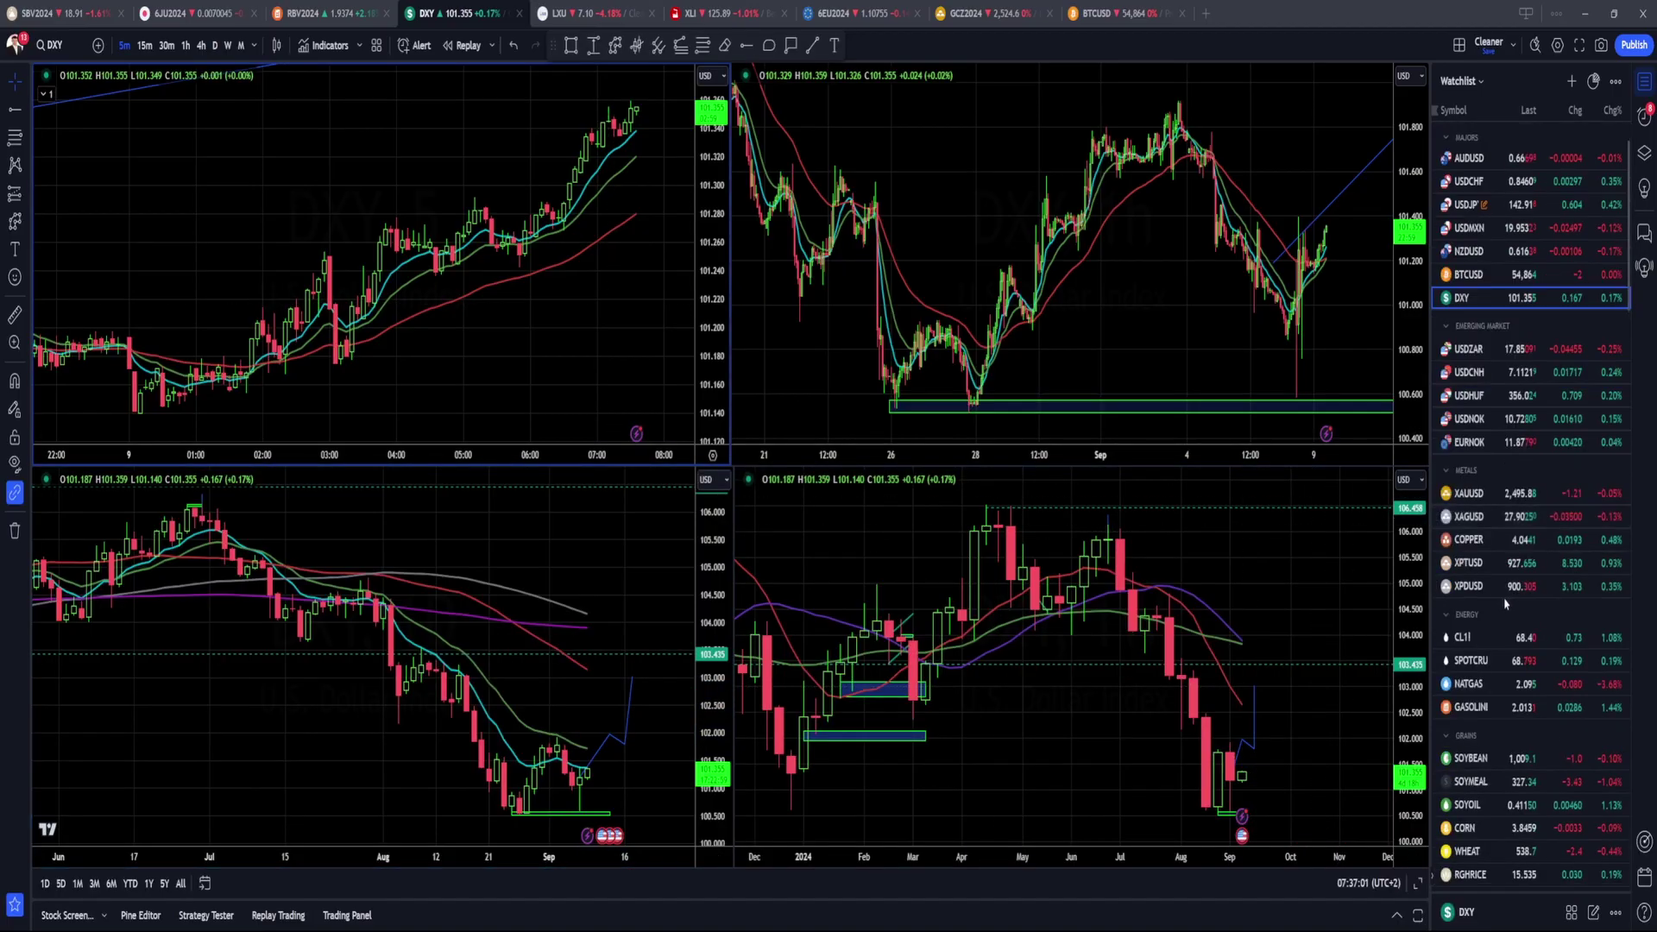
{"action": "left_click", "coordinate": [1484, 493]}
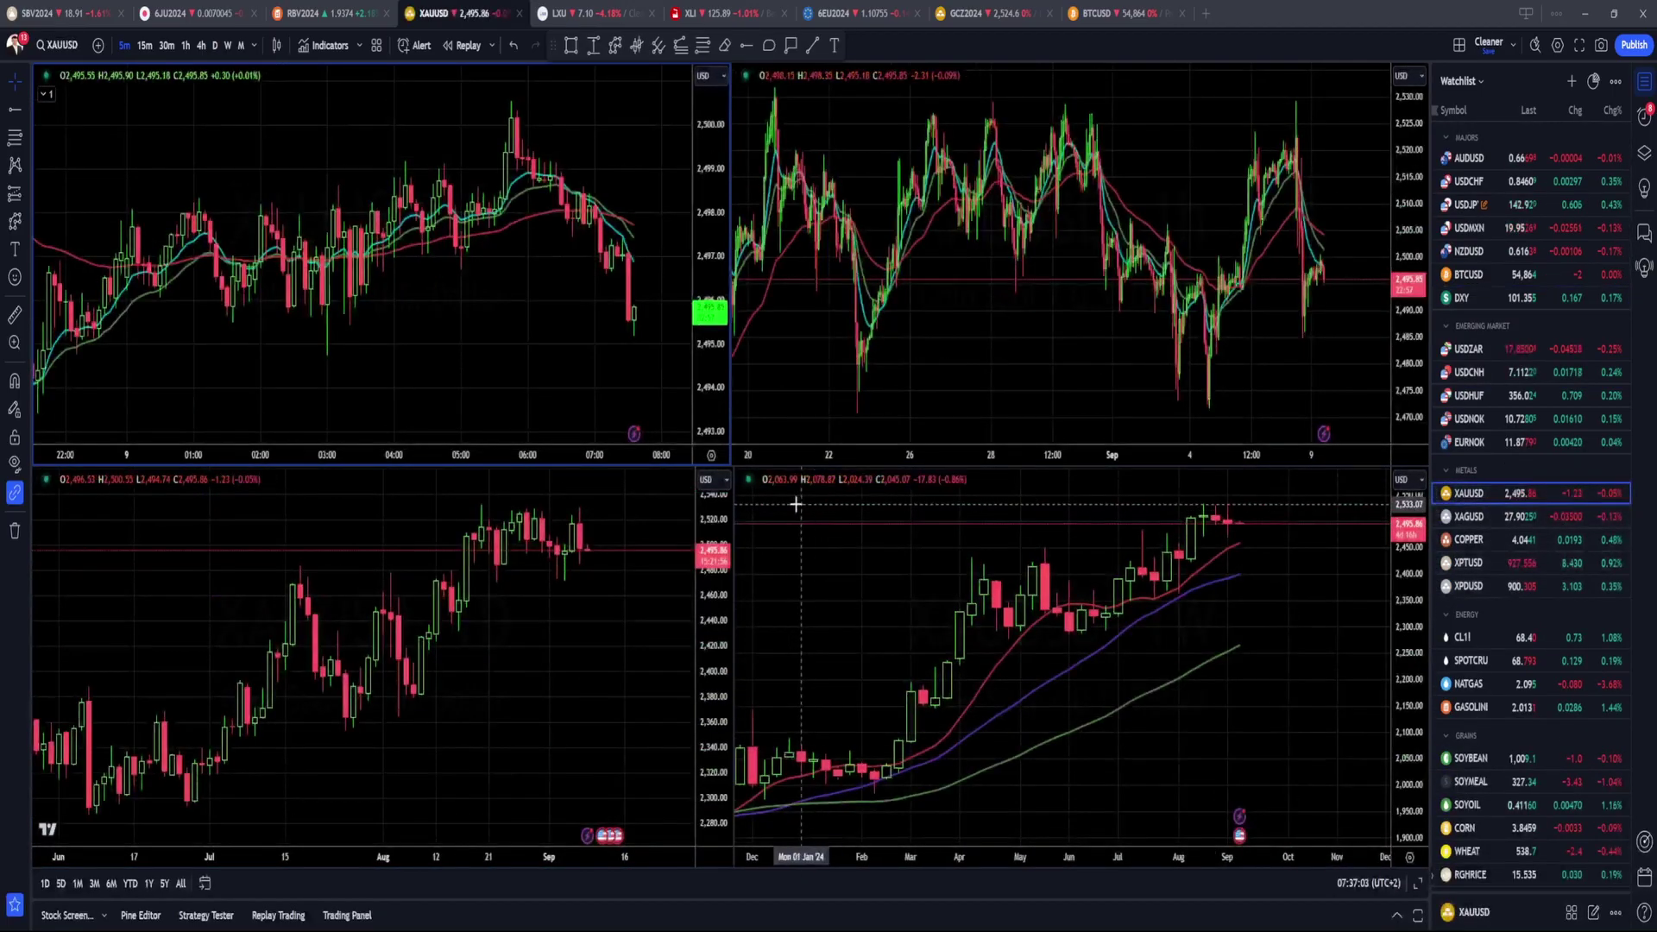
{"action": "left_click_drag", "start_coordinate": [1398, 631], "coordinate": [1398, 536]}
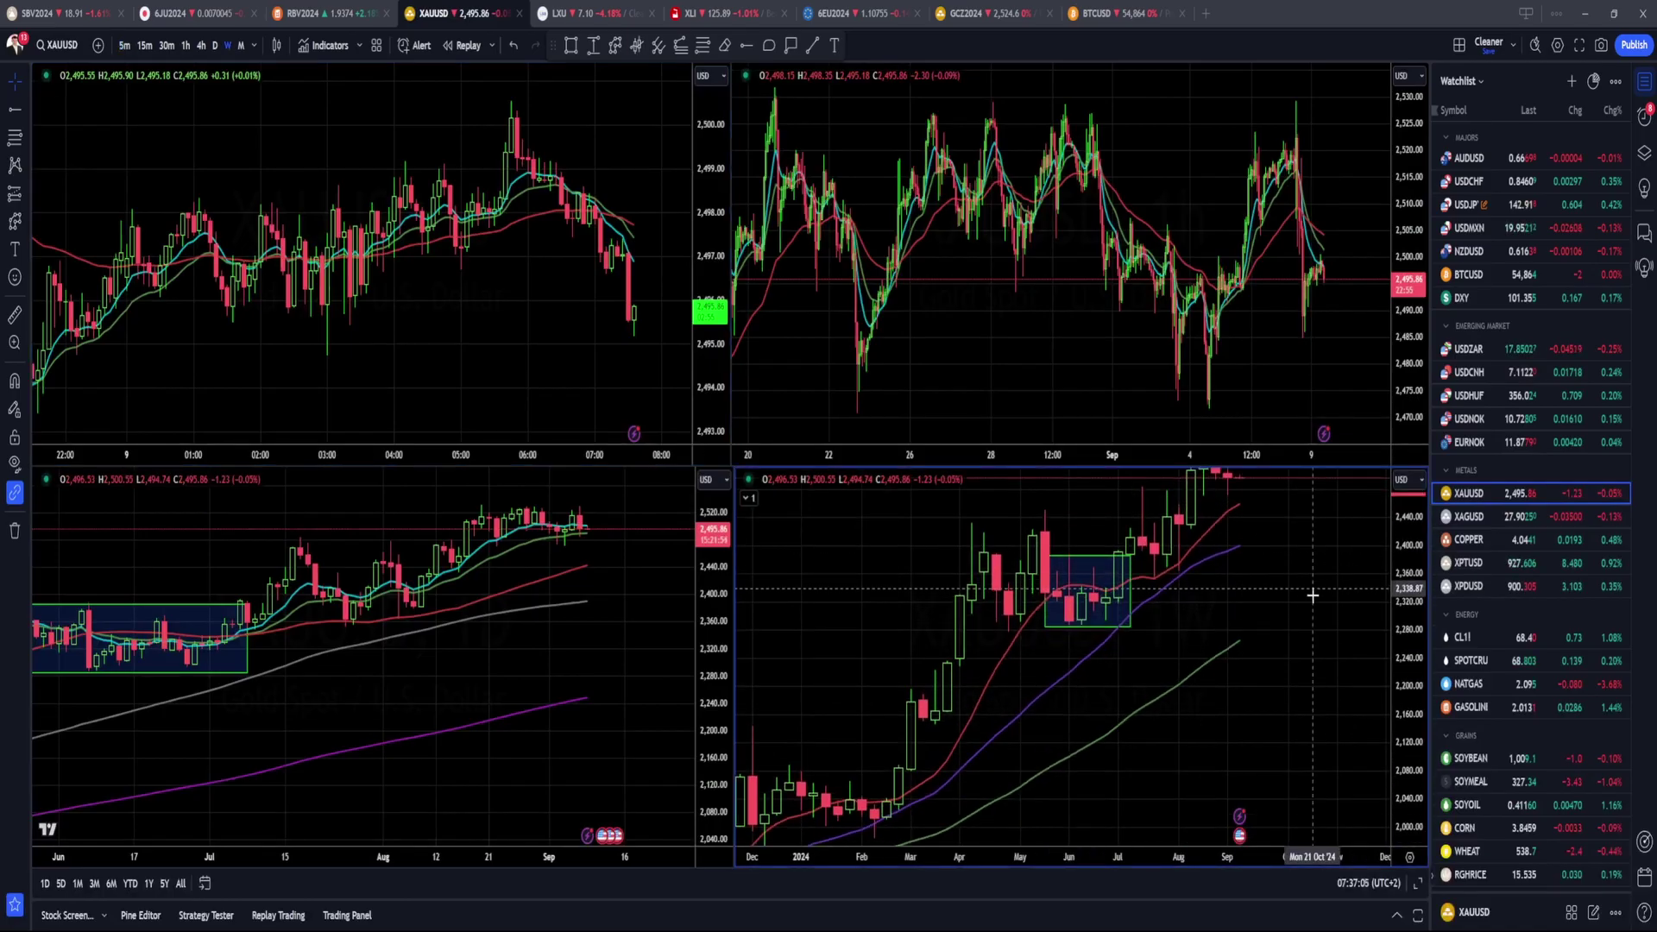
{"action": "left_click_drag", "start_coordinate": [1312, 593], "coordinate": [1305, 674]}
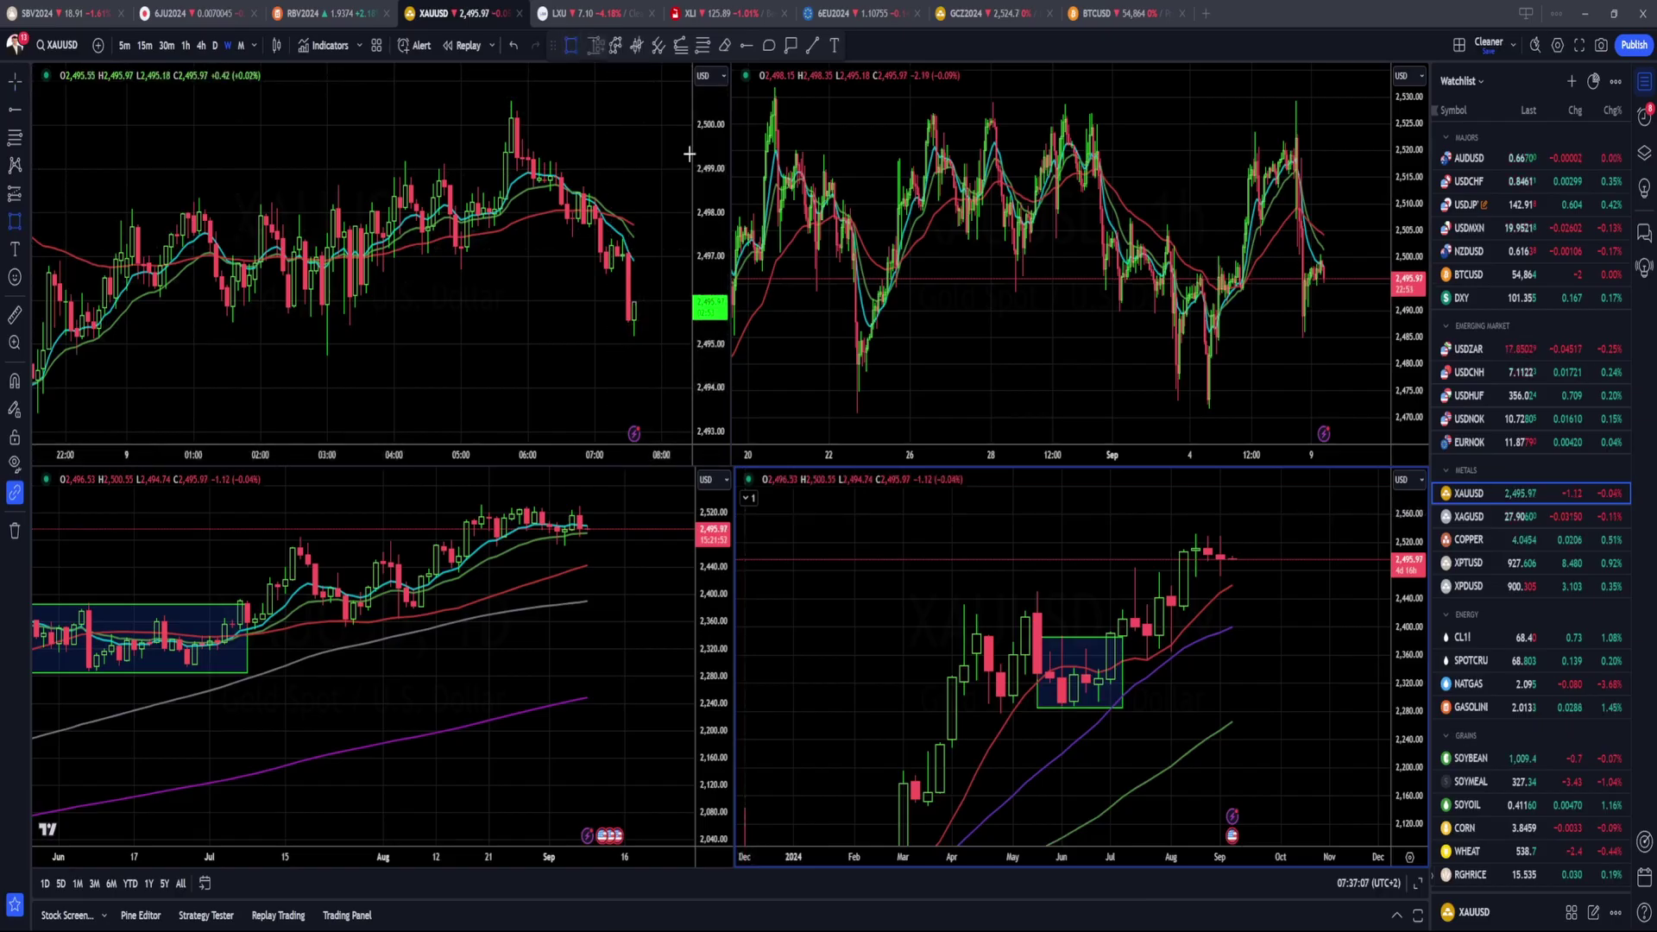
{"action": "mouse_move", "coordinate": [1182, 536]}
{"action": "left_mouse_down"}
{"action": "mouse_move", "coordinate": [1242, 576]}
{"action": "mouse_move", "coordinate": [1255, 552]}
{"action": "mouse_move", "coordinate": [1257, 579]}
{"action": "left_mouse_up"}
{"action": "left_click", "coordinate": [1265, 587]}
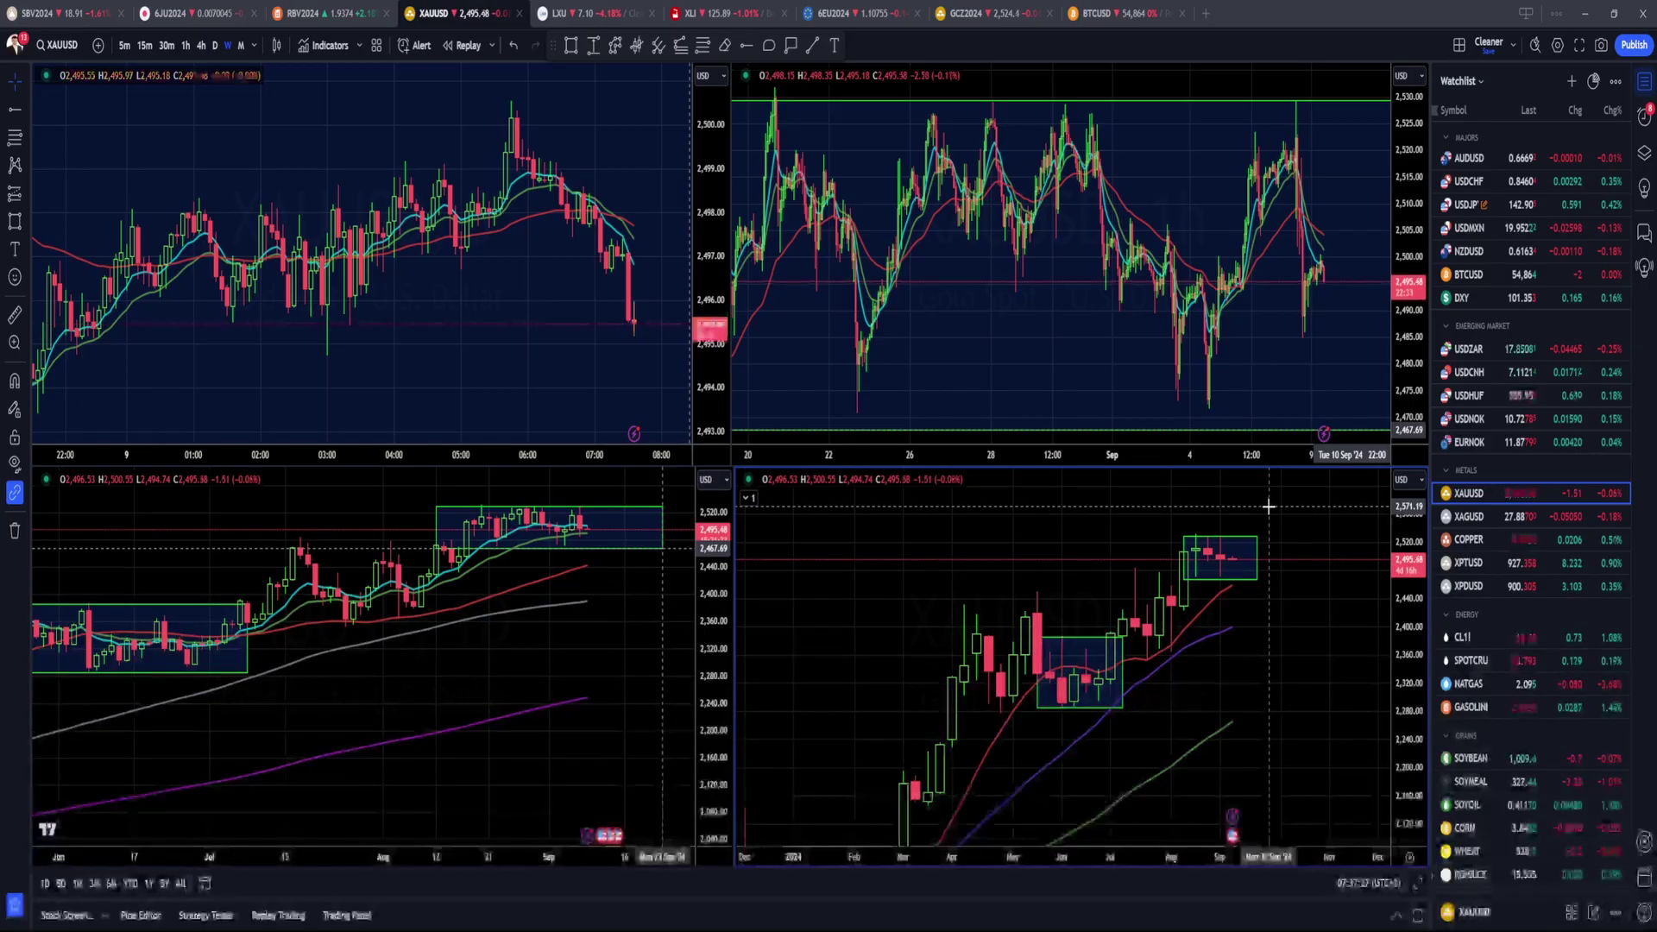
Step: Load SPOTCRUDE and mark support at about 72.6 on the weekly chart with a flat rectangle from late May past the latest candle
{"action": "left_click", "coordinate": [1509, 660]}
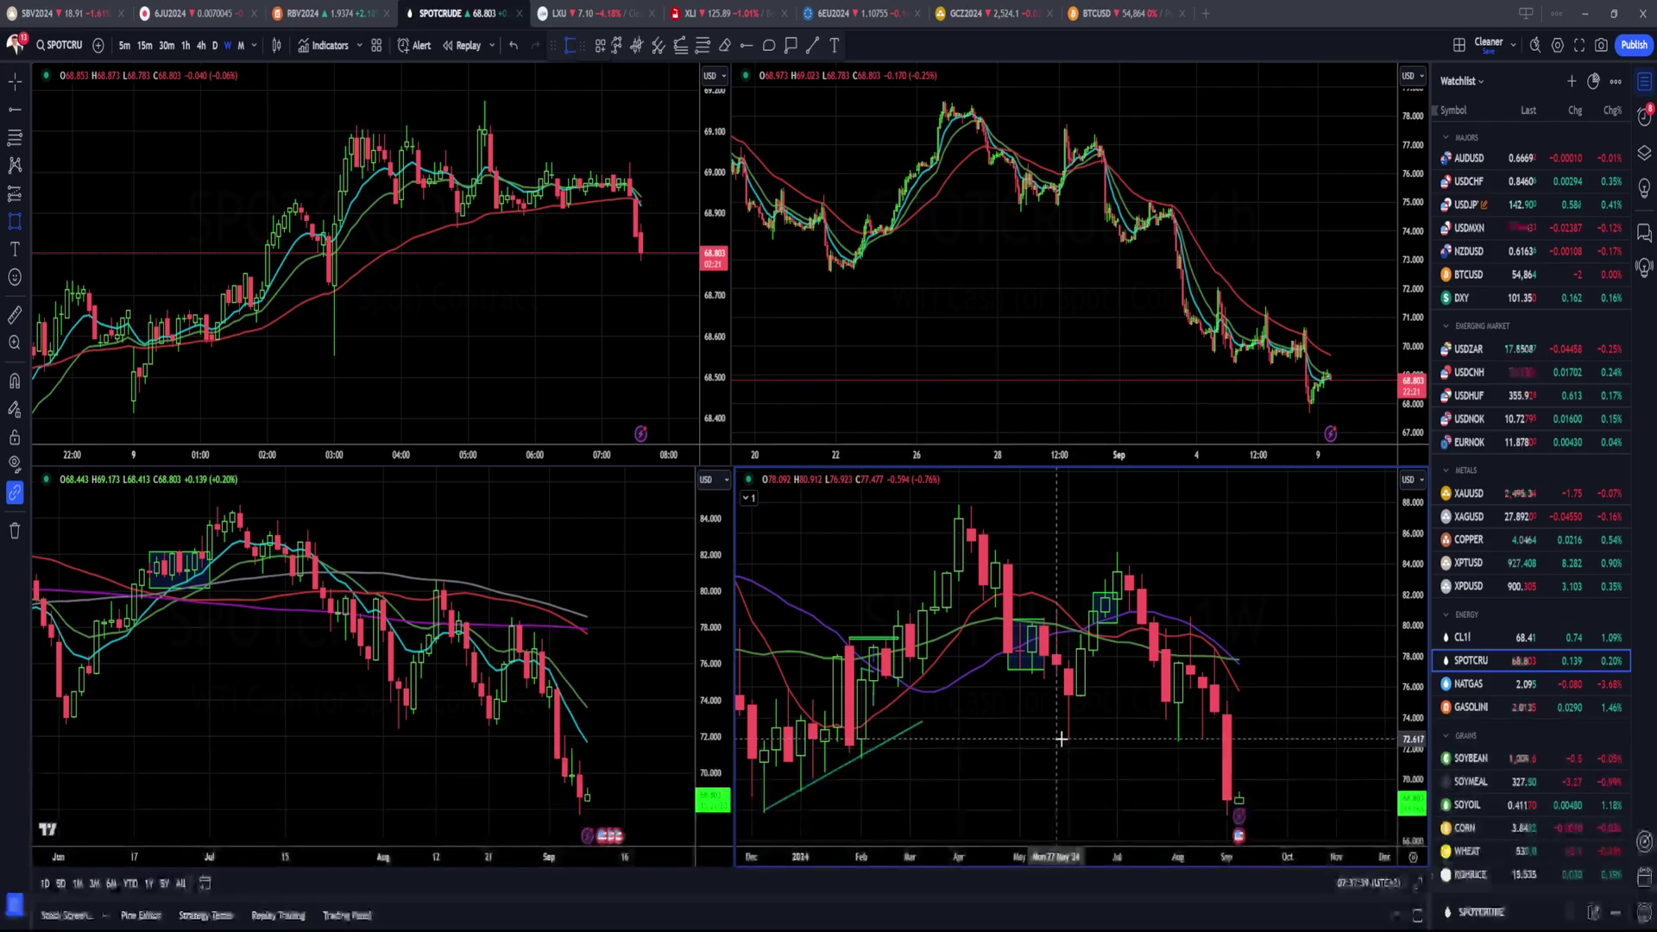
{"action": "mouse_move", "coordinate": [1061, 738]}
{"action": "left_mouse_down"}
{"action": "mouse_move", "coordinate": [1266, 740]}
{"action": "mouse_move", "coordinate": [1309, 682]}
{"action": "mouse_move", "coordinate": [1305, 653]}
{"action": "left_mouse_up"}
{"action": "left_click", "coordinate": [1270, 741]}
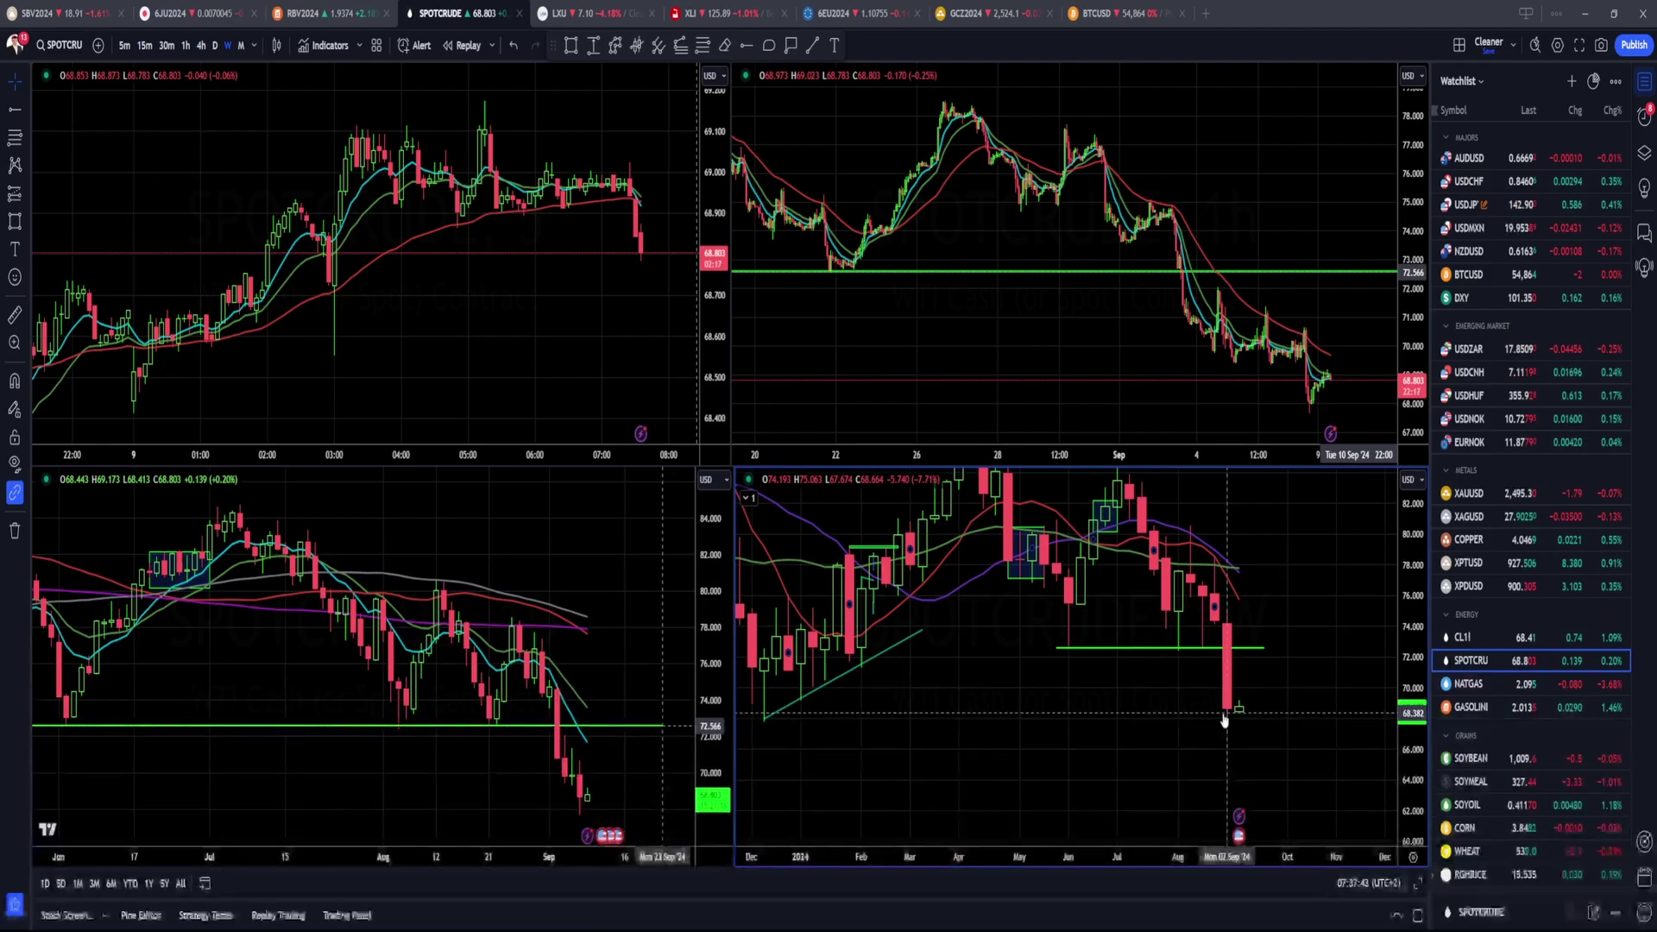
{"action": "scroll", "coordinate": [1218, 717], "scroll_direction": "down", "scroll_amount": 3}
{"action": "scroll", "coordinate": [1040, 719], "scroll_direction": "down", "scroll_amount": 3}
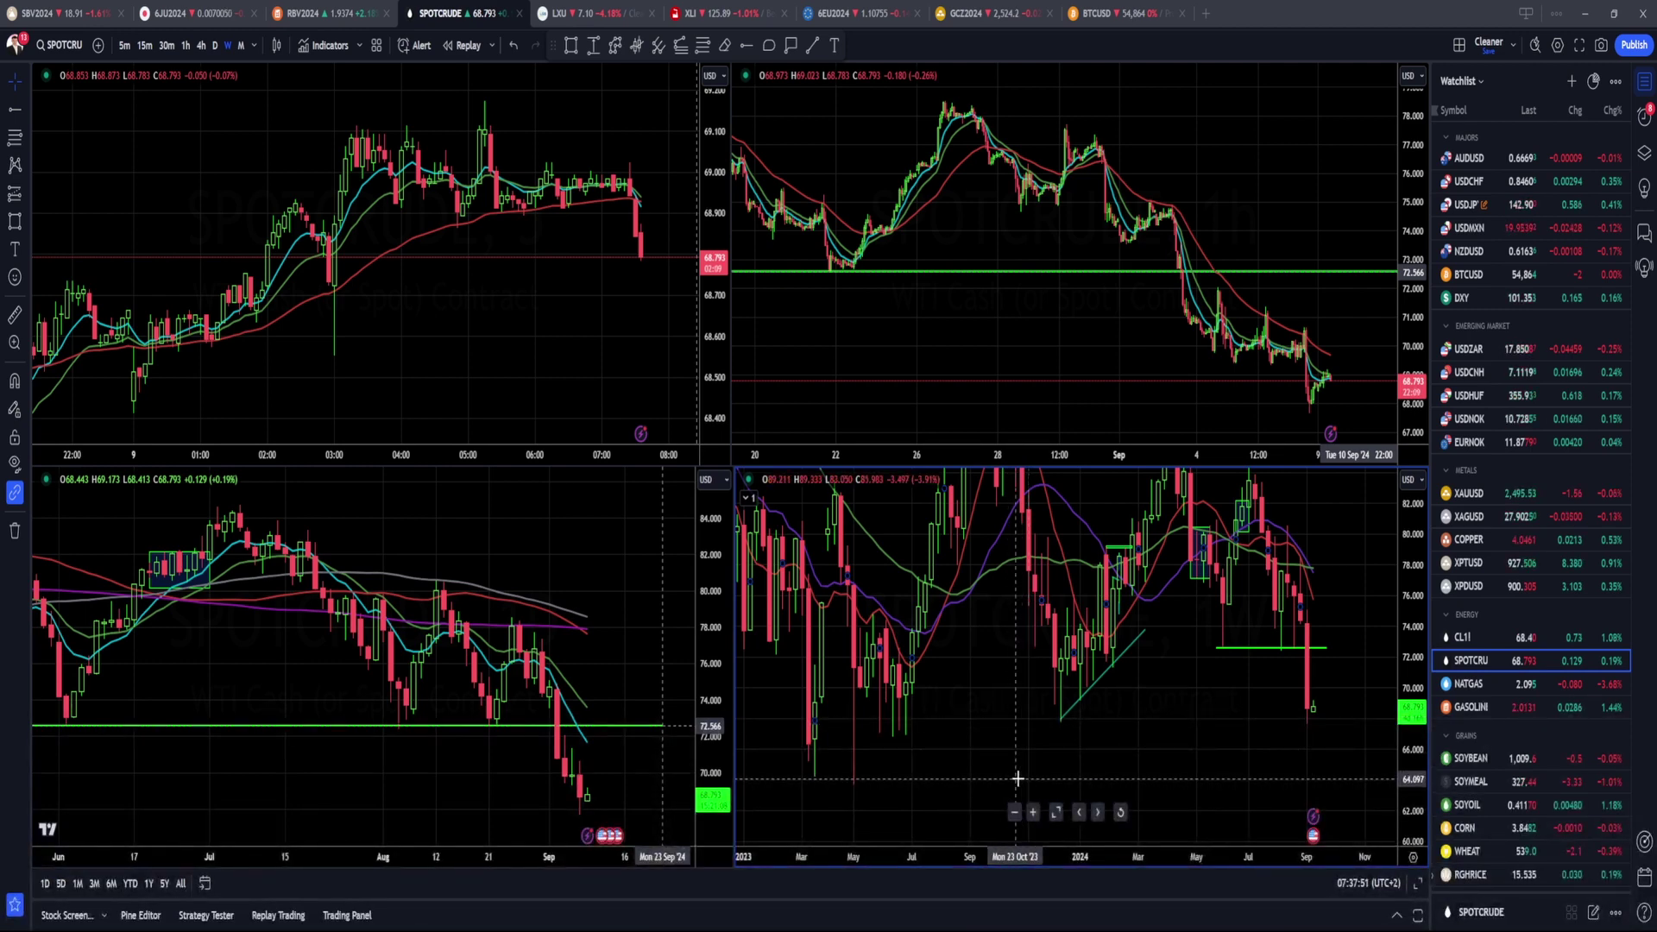
Step: Load NAS100USD and draw two converging trend lines below and above the early September consolidation on the hourly chart
{"action": "scroll", "coordinate": [1510, 777], "scroll_direction": "down", "scroll_amount": 3}
{"action": "left_click", "coordinate": [1508, 794]}
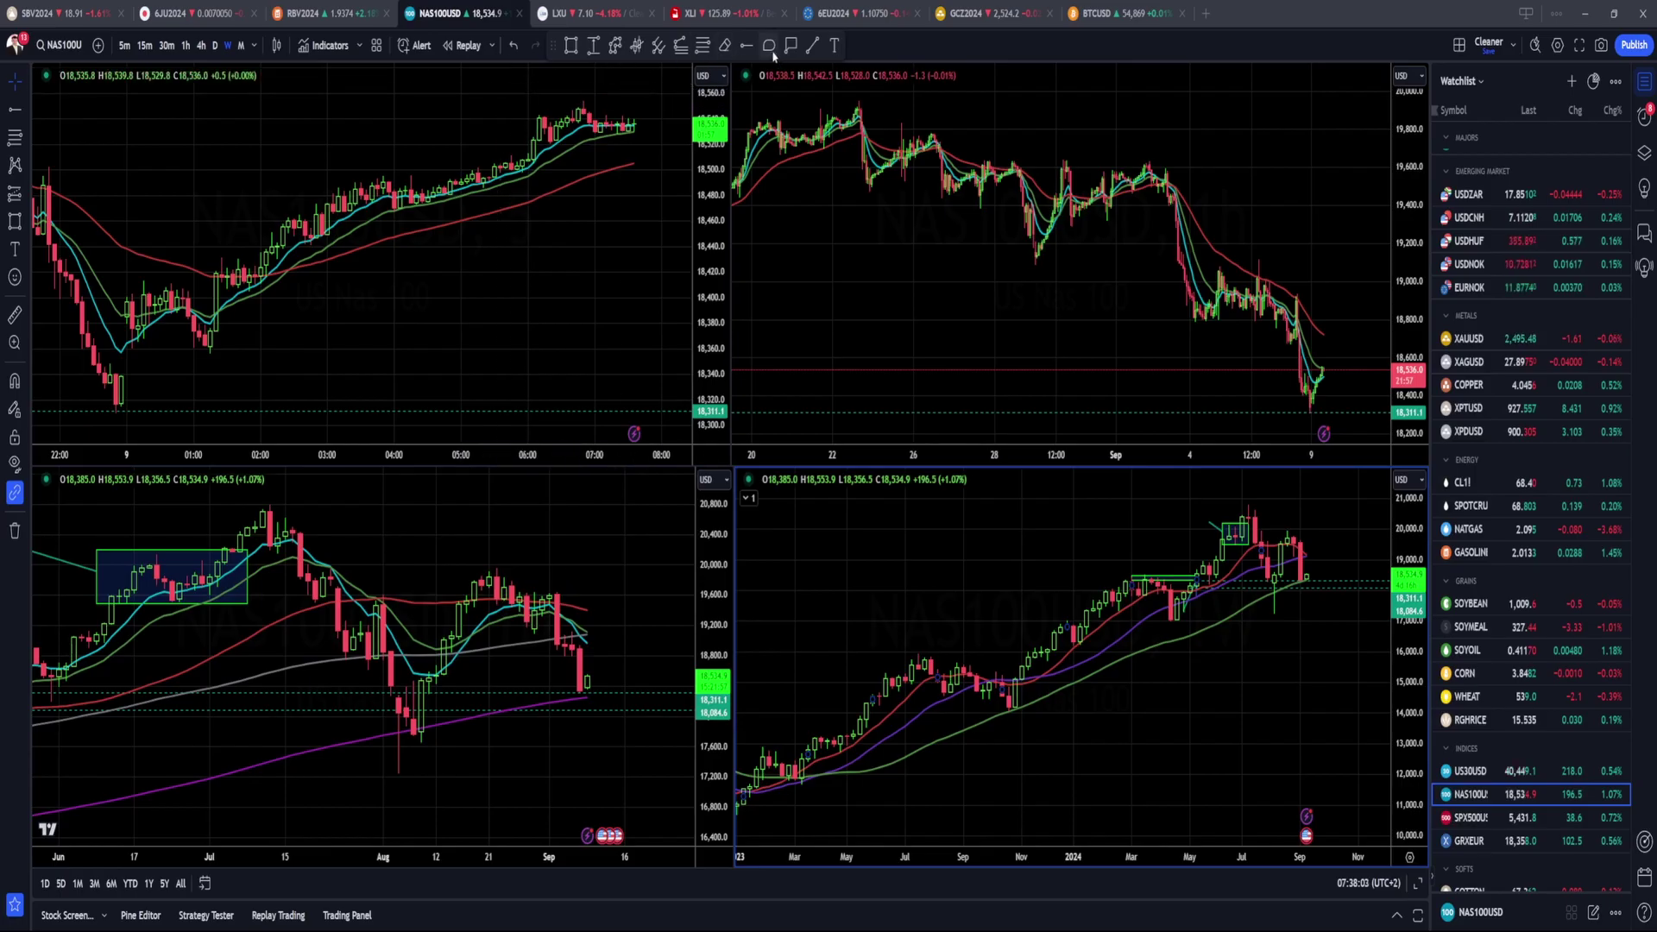
{"action": "left_click", "coordinate": [810, 48]}
{"action": "left_click_drag", "start_coordinate": [1198, 328], "coordinate": [1325, 309]}
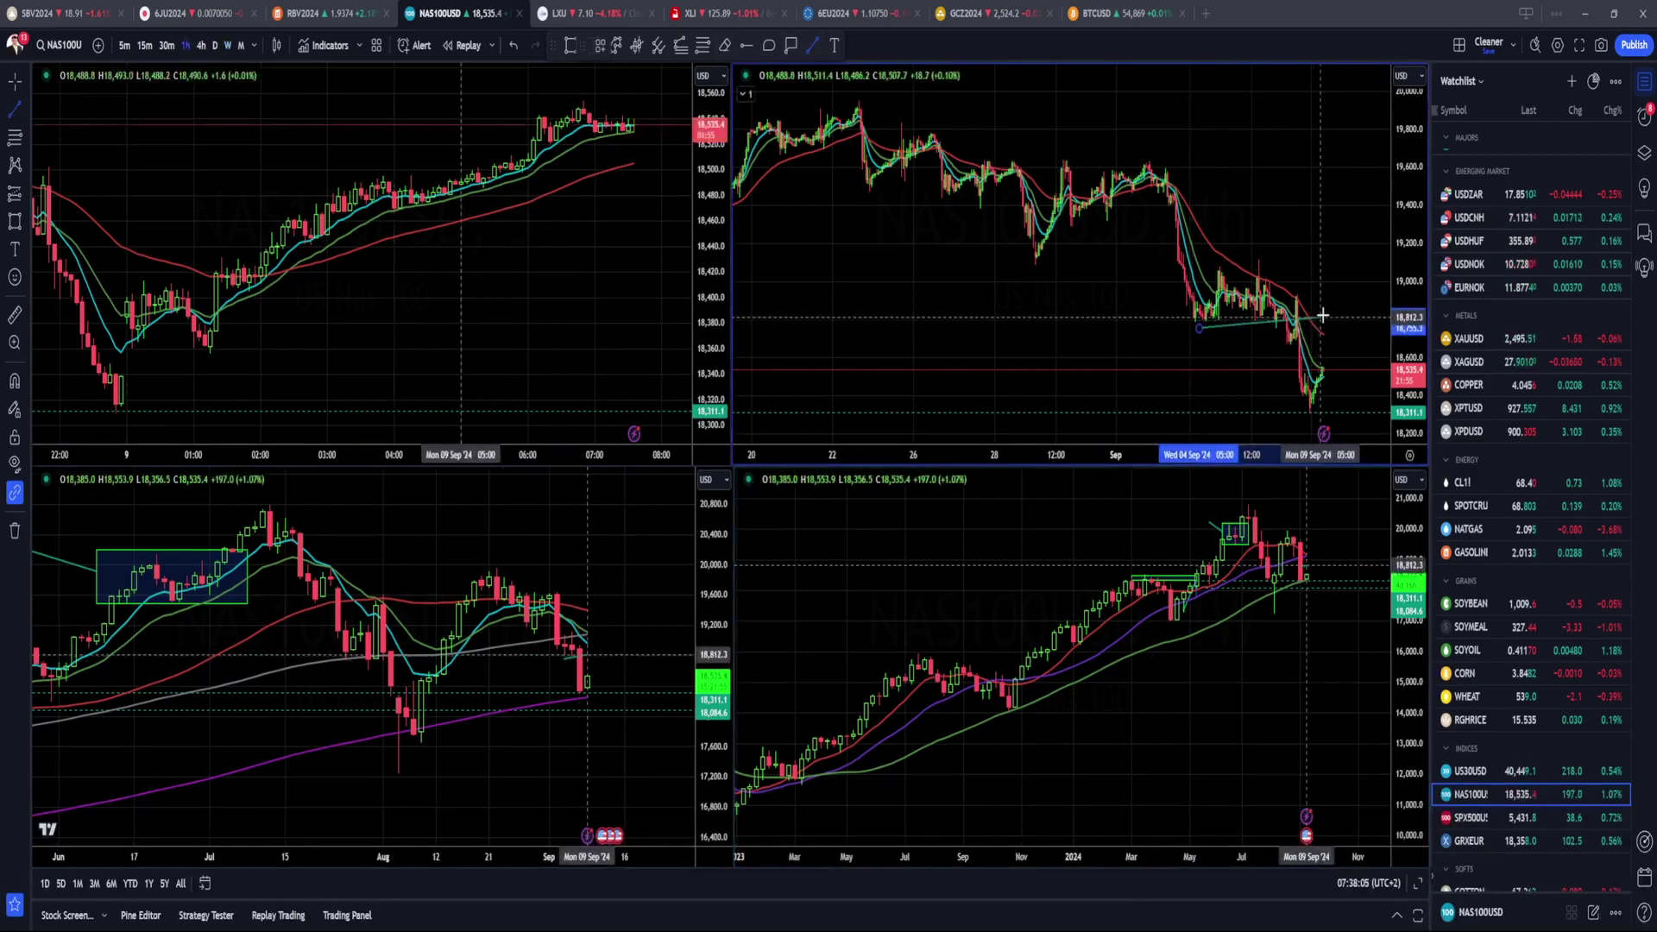
{"action": "left_click", "coordinate": [811, 50]}
{"action": "left_click", "coordinate": [1205, 269]}
{"action": "left_click", "coordinate": [1302, 285]}
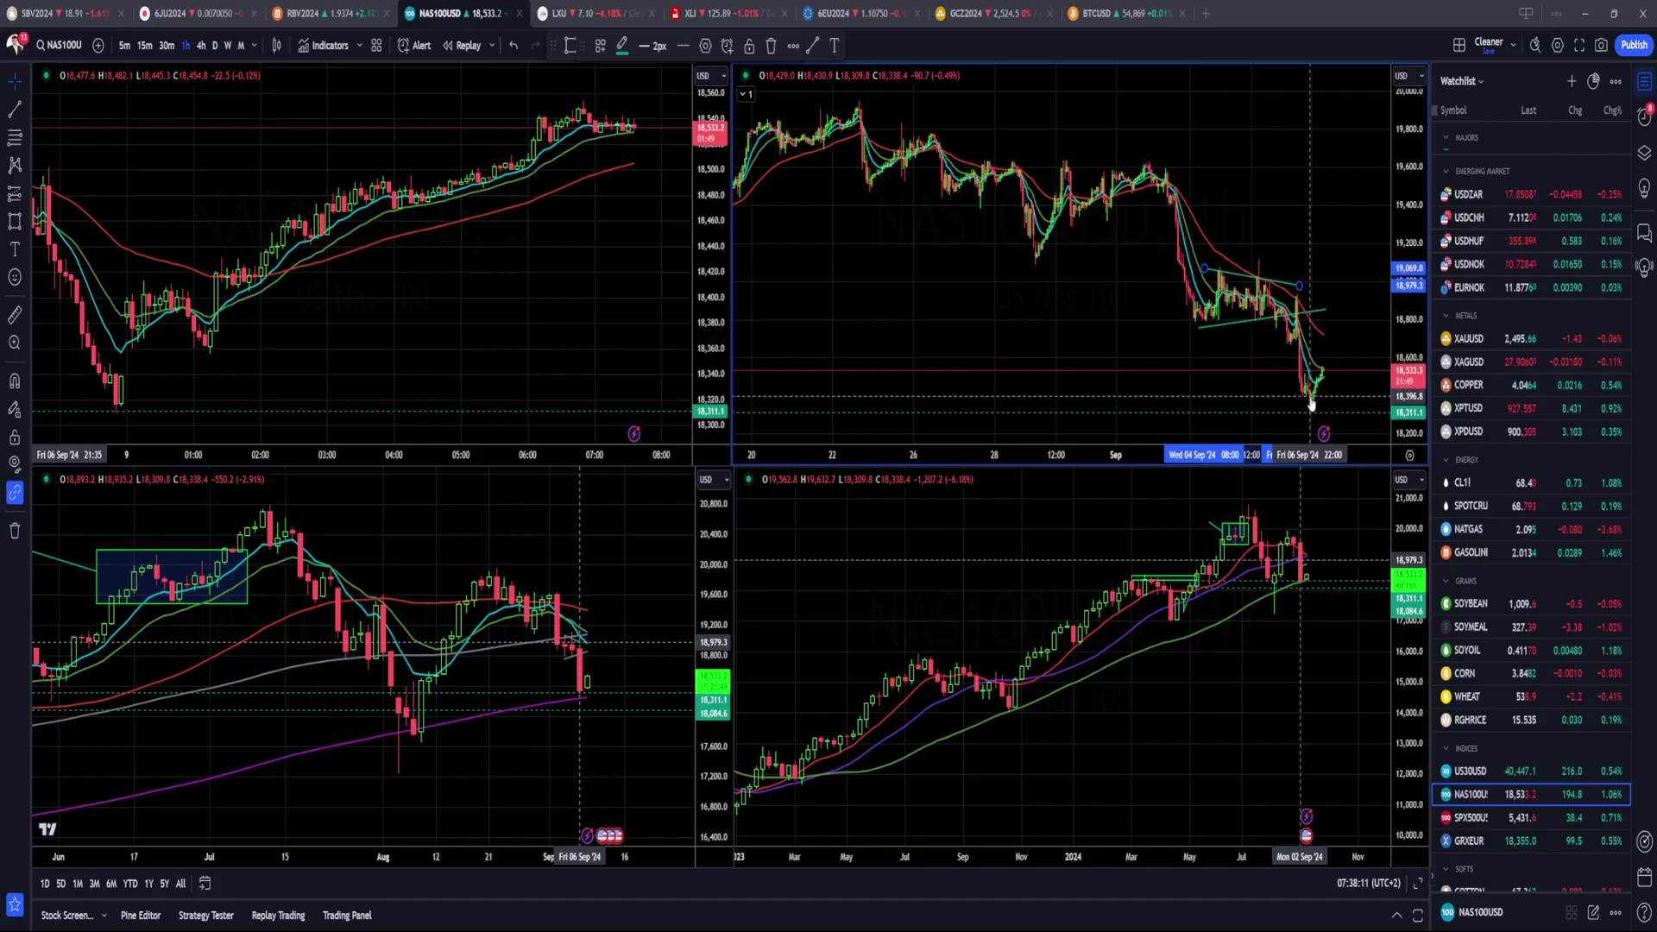
Step: Move the two dashed horizontal levels on the NAS100USD daily chart down to 17,620.4 and about 17,221.6
{"action": "scroll", "coordinate": [1310, 404], "scroll_direction": "up", "scroll_amount": 3}
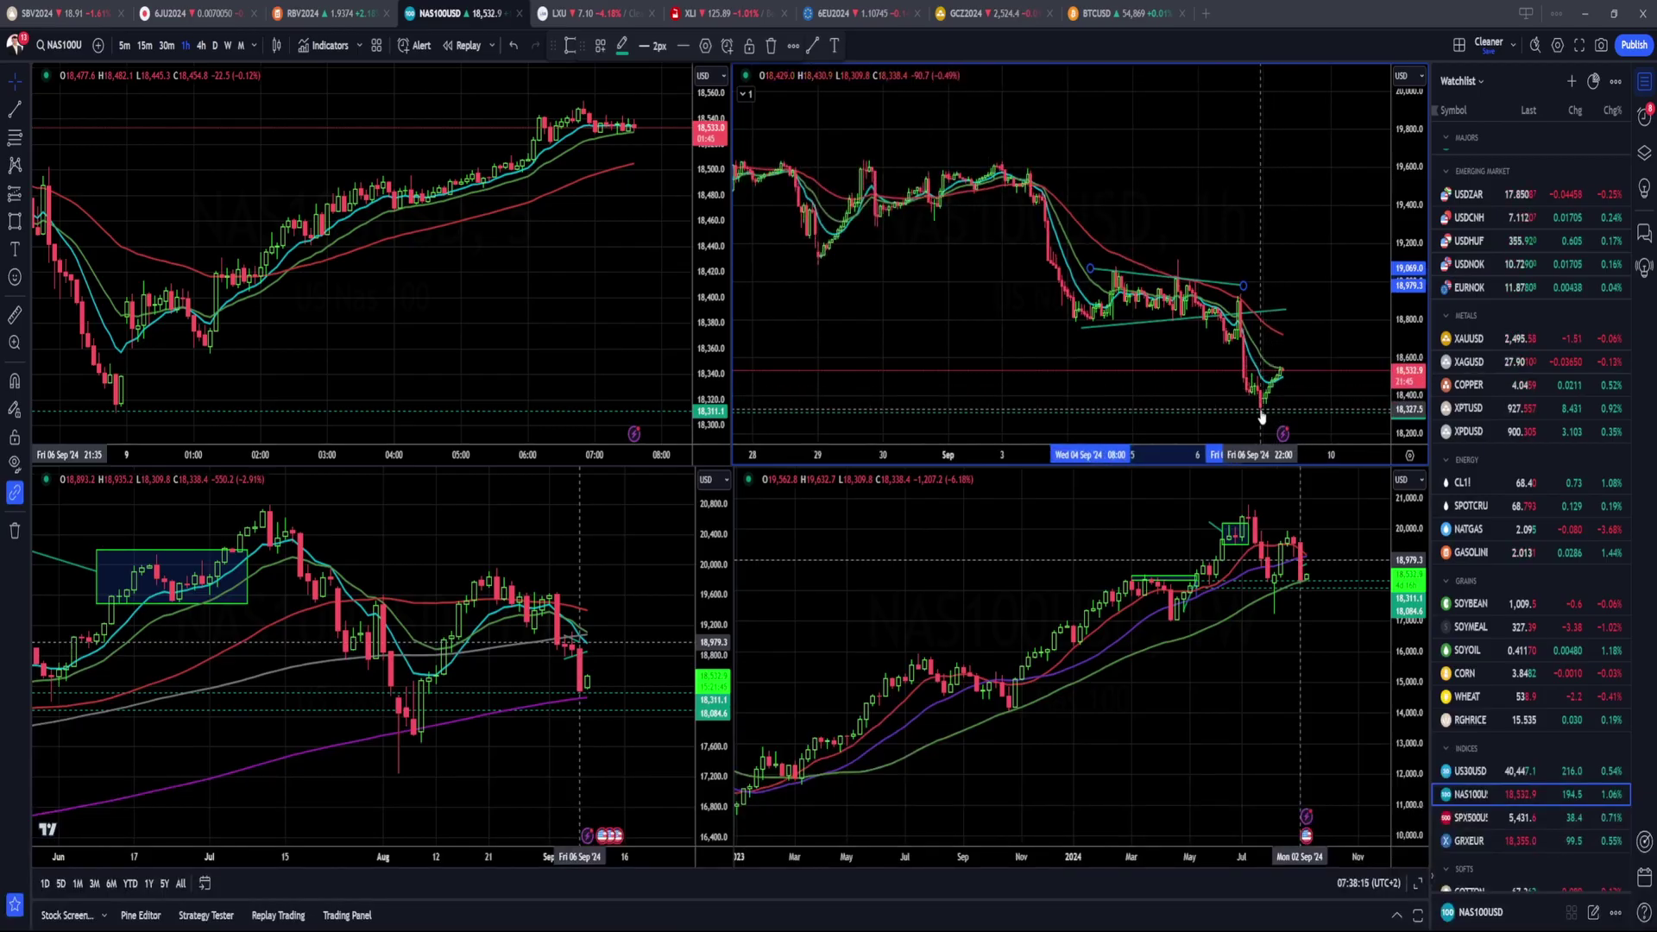
{"action": "left_click", "coordinate": [604, 707]}
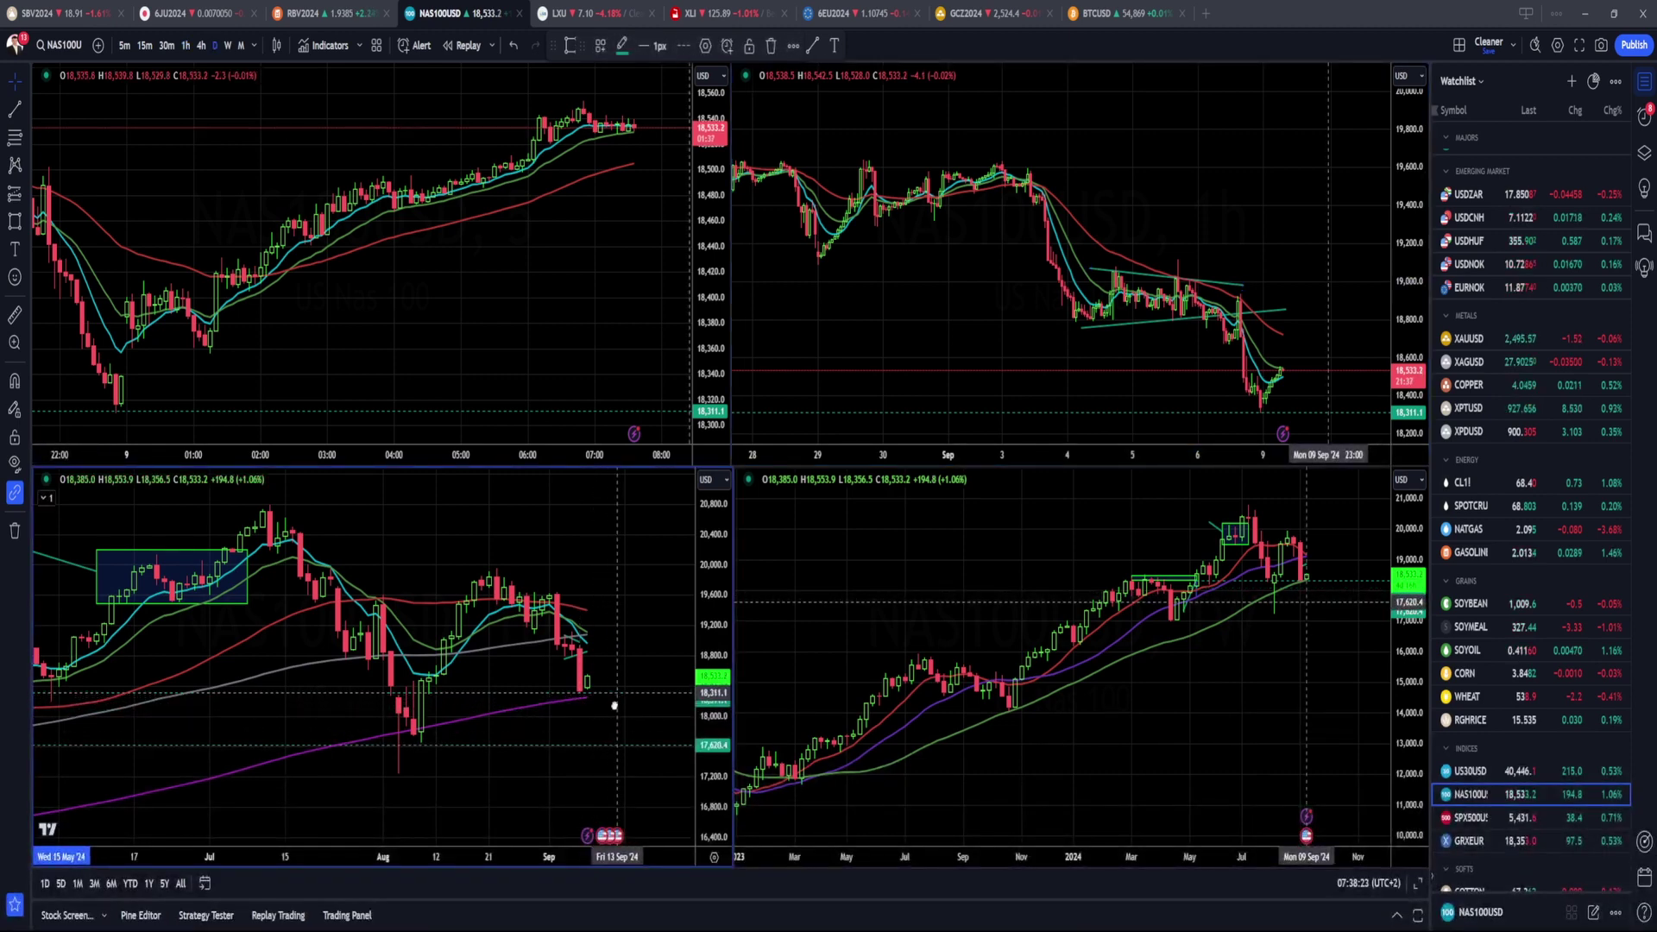
{"action": "left_click_drag", "start_coordinate": [614, 705], "coordinate": [589, 775]}
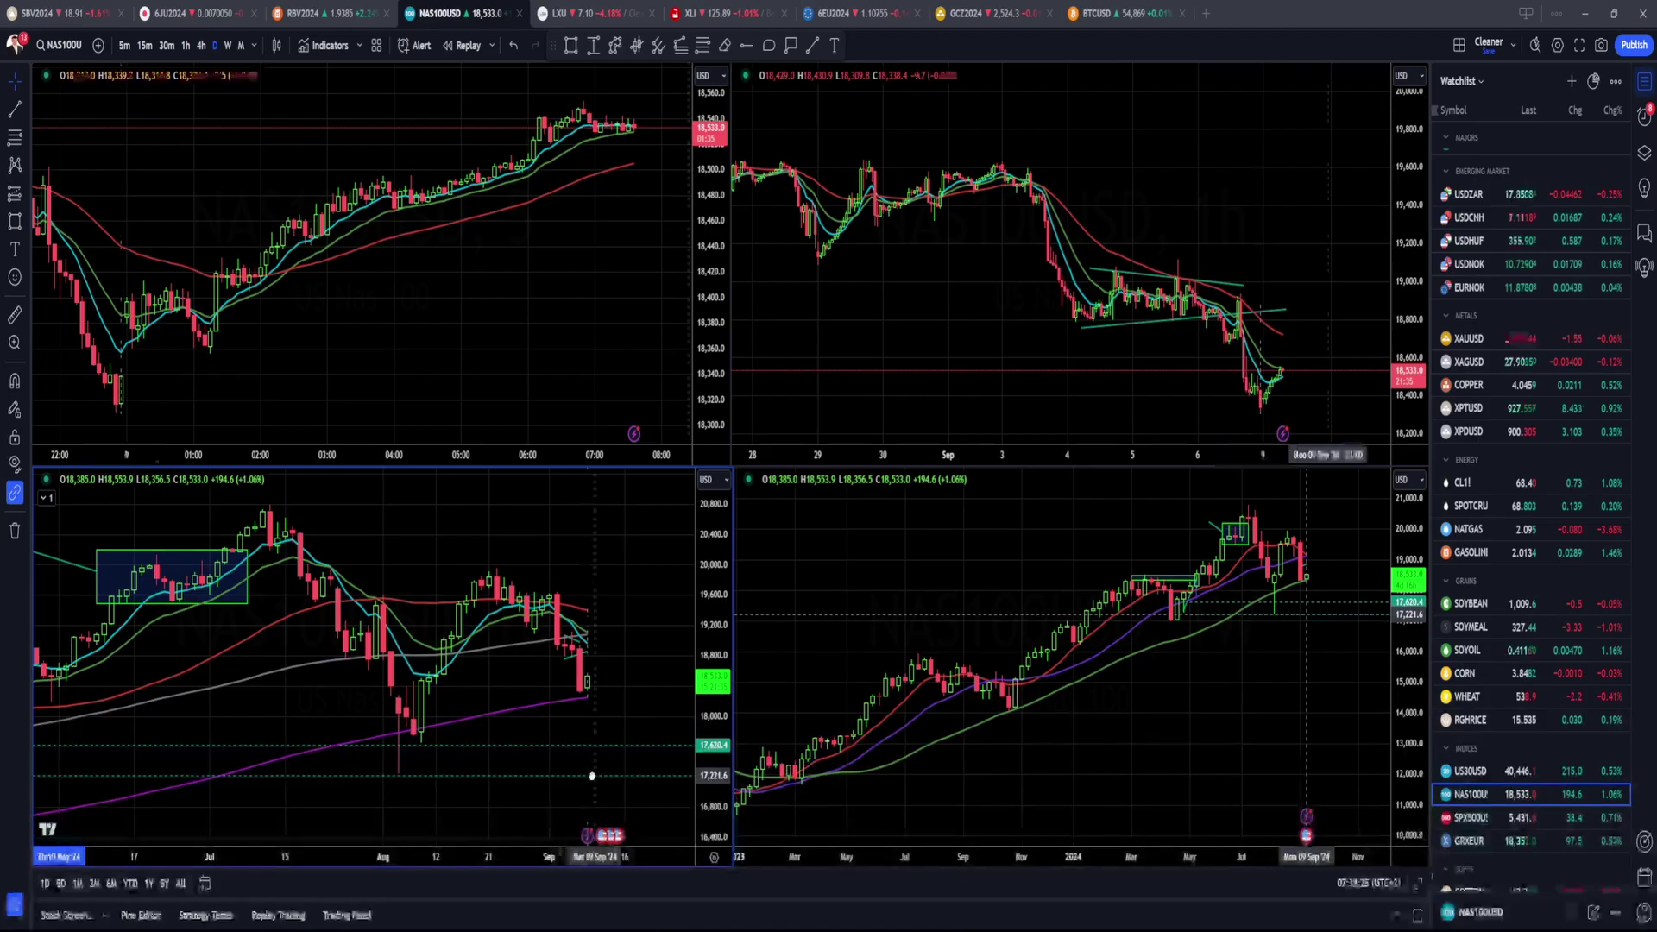